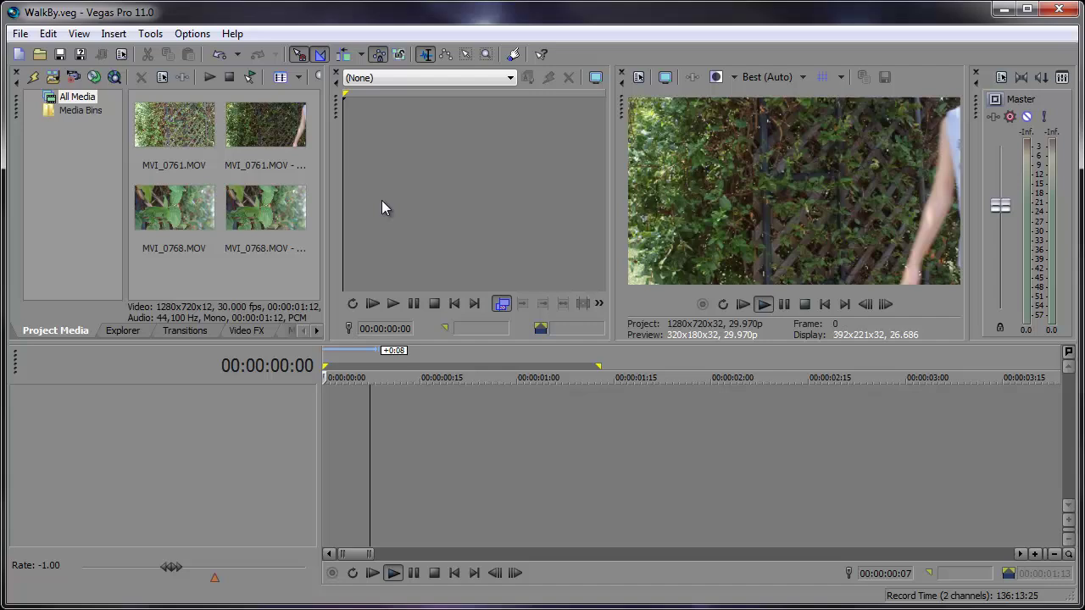
# Add both selected subclips to the timeline as video only, each on its own new video track.
pyautogui.moveTo(278, 281); pyautogui.dragTo(258, 134)
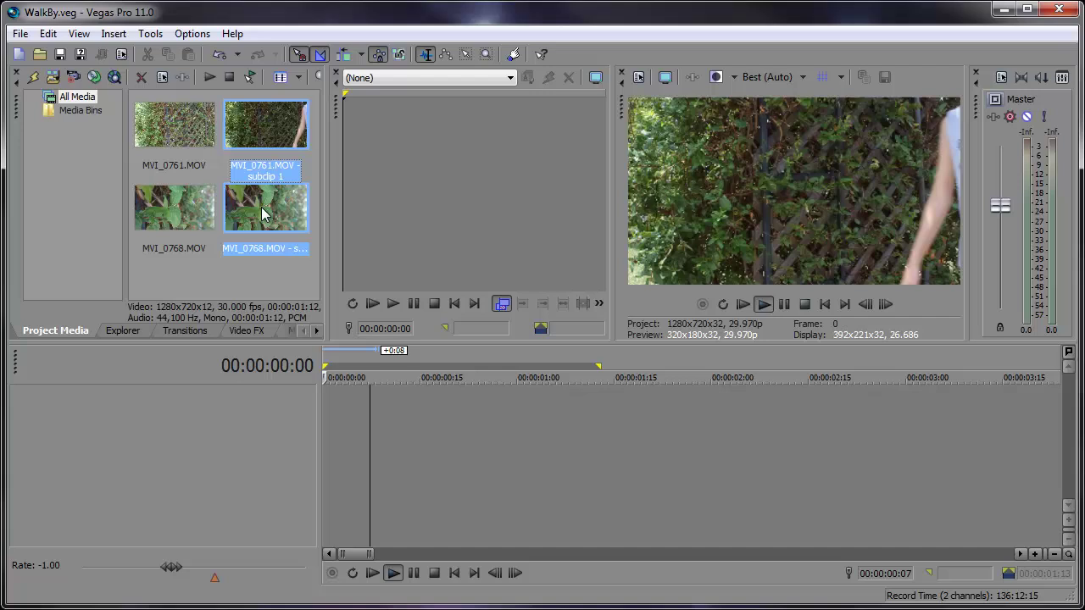
pyautogui.moveTo(263, 214); pyautogui.dragTo(321, 404)
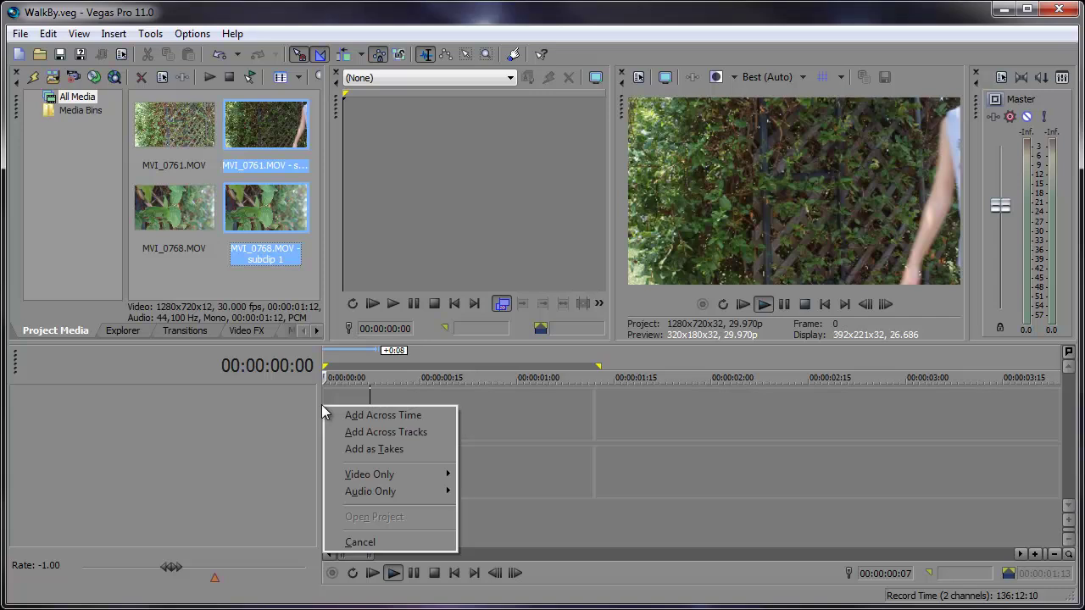
pyautogui.moveTo(358, 476)
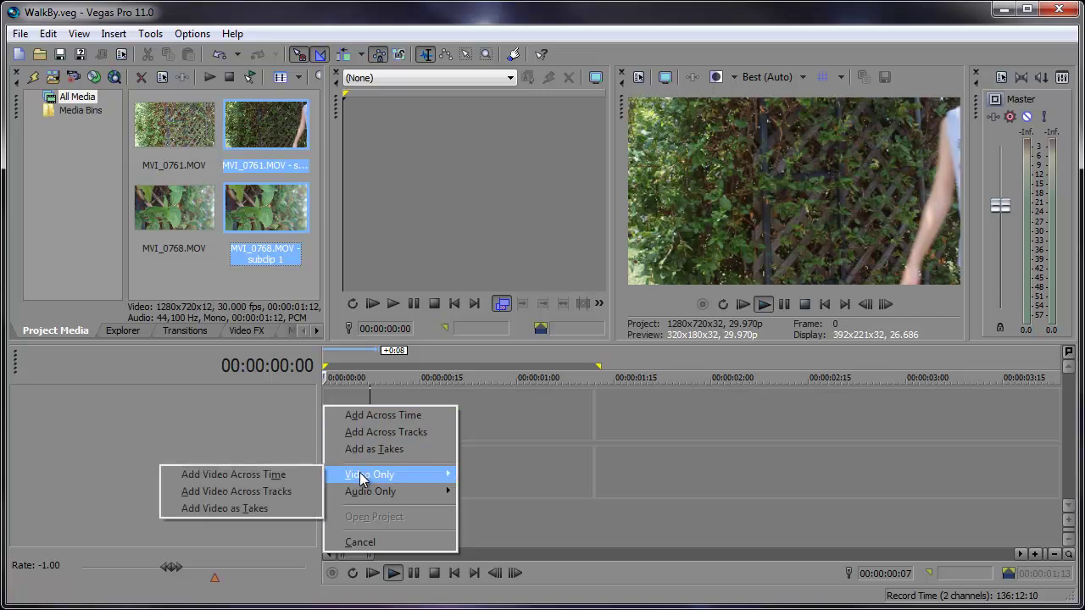
pyautogui.click(299, 491)
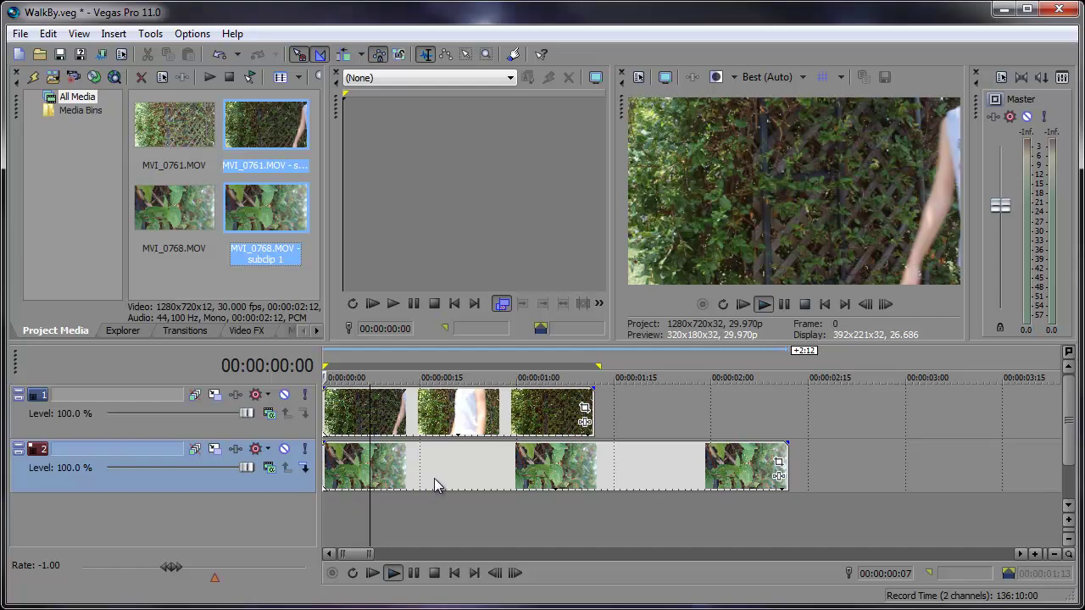
# Slide the MVI_0768 leaves event on track 2 to start at about 00:00:00:13, with the cursor at frame 13.
pyautogui.moveTo(432, 478); pyautogui.dragTo(492, 484)
pyautogui.moveTo(369, 376); pyautogui.dragTo(408, 376)
pyautogui.moveTo(439, 480); pyautogui.dragTo(463, 480)
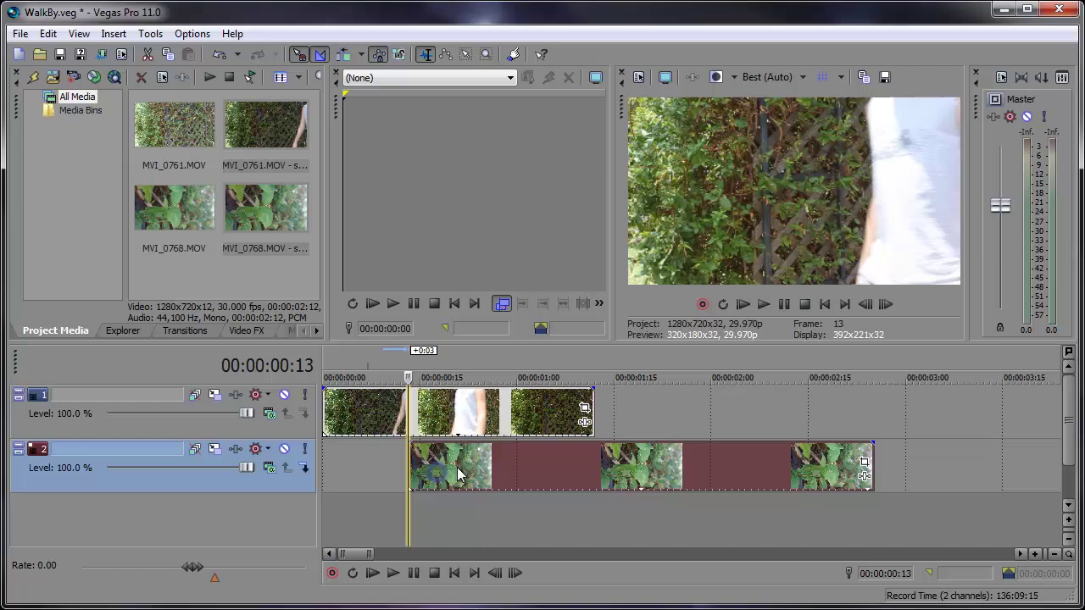
pyautogui.moveTo(408, 377); pyautogui.dragTo(504, 388)
pyautogui.click(422, 424)
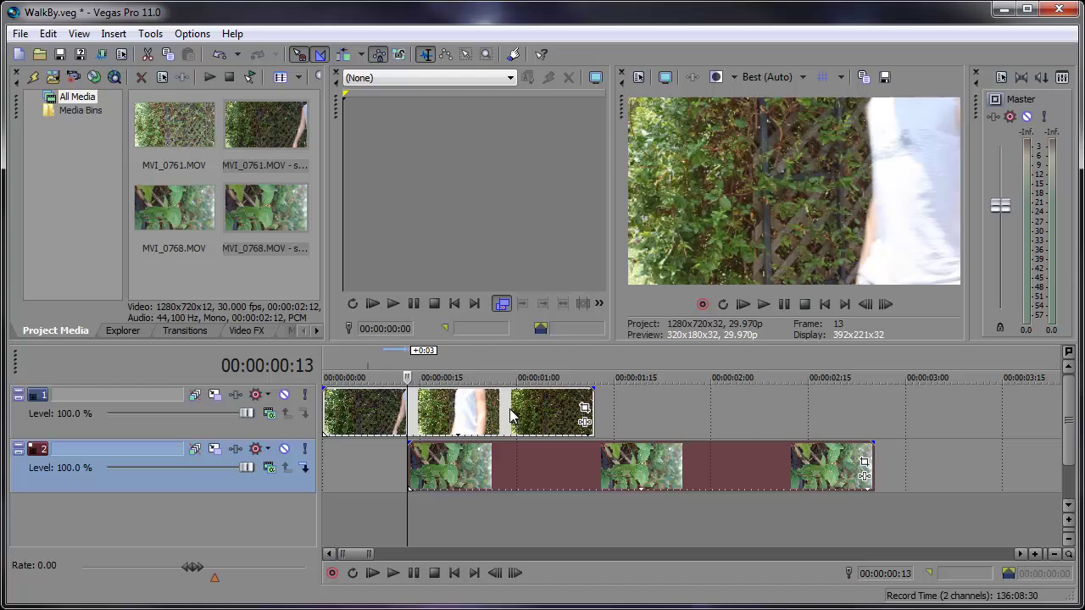
# Enable Mask in the upper clip's Event Pan/Crop and scrub to frame 17.
pyautogui.click(585, 412)
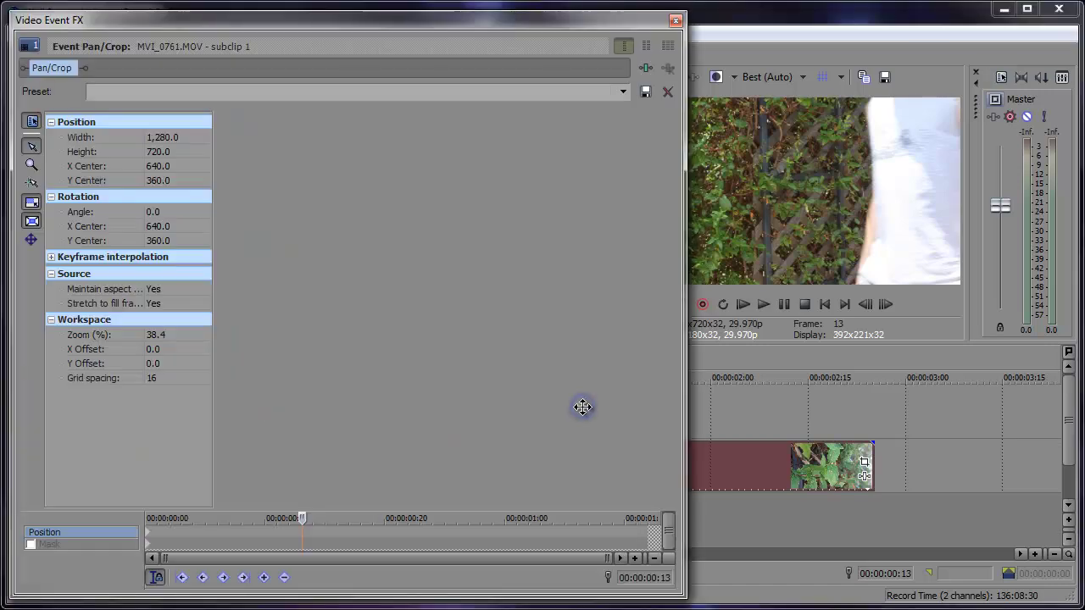
pyautogui.click(32, 545)
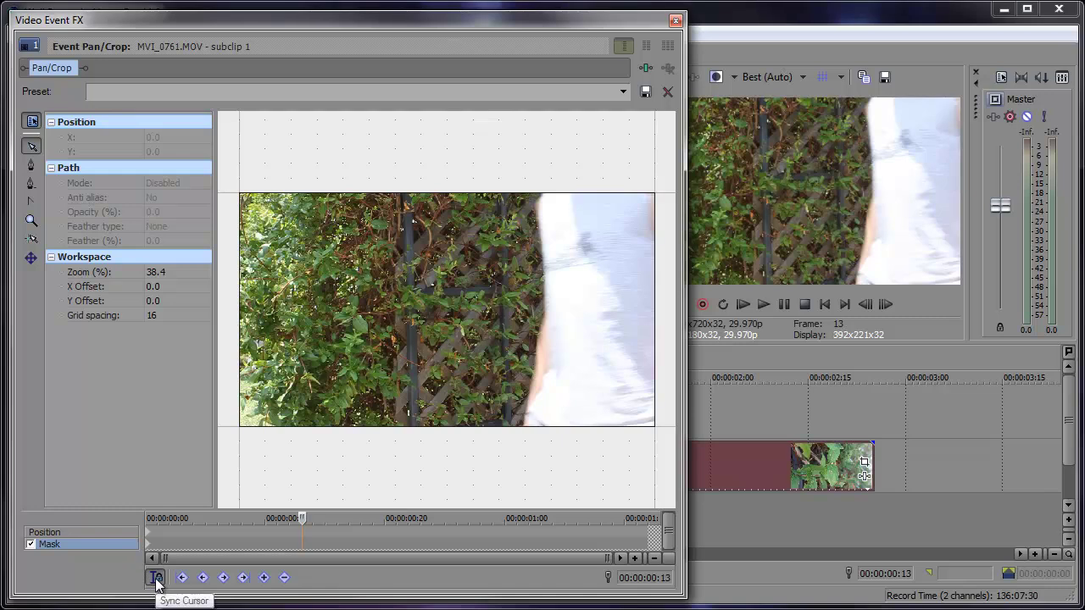
pyautogui.click(339, 518)
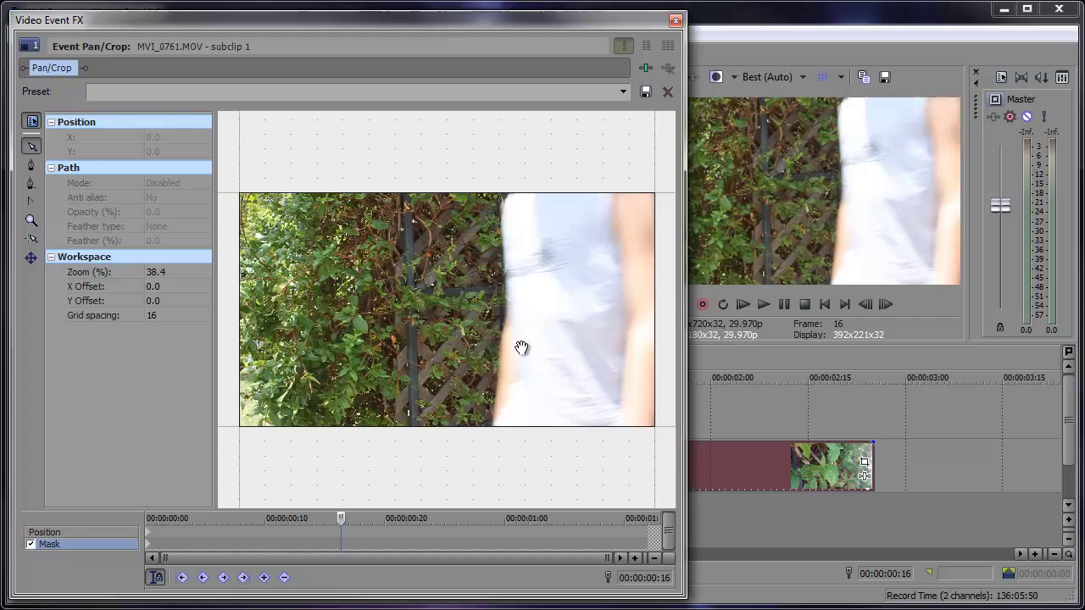
pyautogui.moveTo(340, 518)
pyautogui.mouseDown()
pyautogui.moveTo(377, 519)
pyautogui.moveTo(340, 521)
pyautogui.mouseUp()
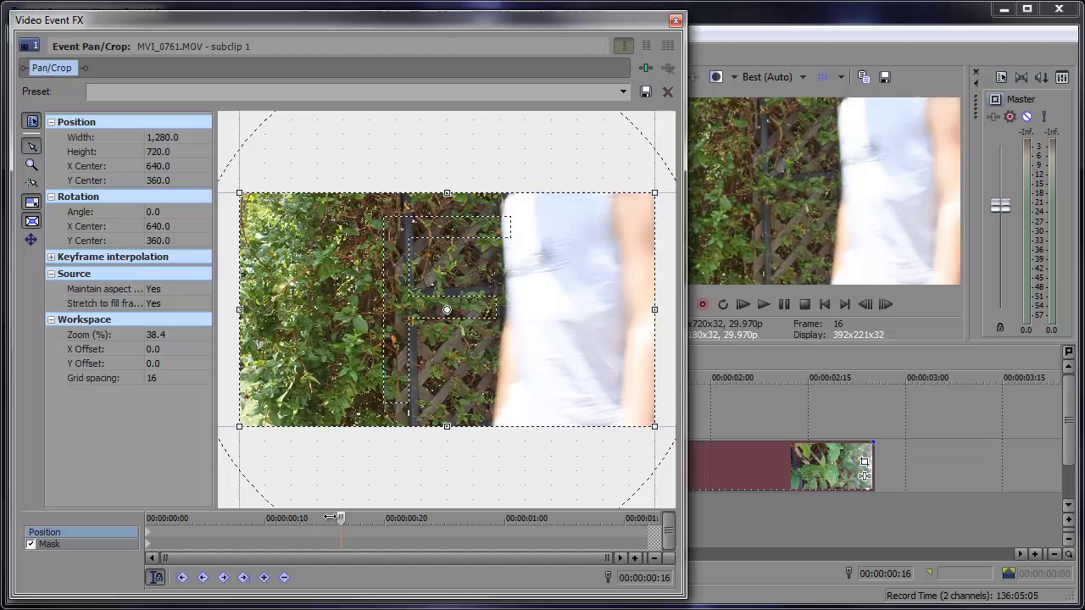
pyautogui.moveTo(343, 516); pyautogui.dragTo(367, 516)
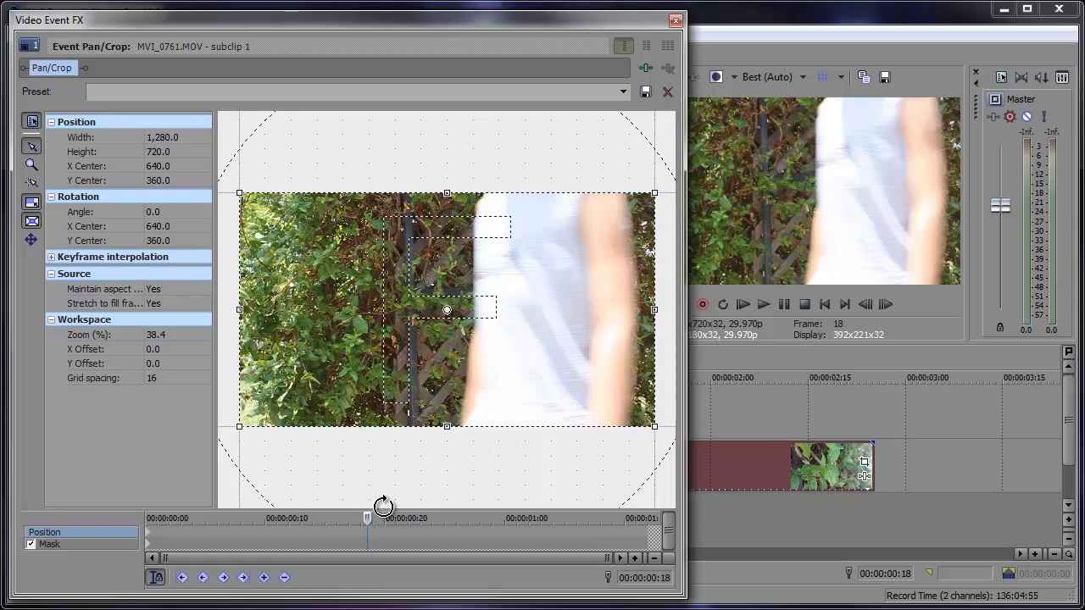
pyautogui.moveTo(369, 518); pyautogui.dragTo(350, 518)
# Add a Mask keyframe at frame 16, then step forward to frame 17.
pyautogui.click(73, 545)
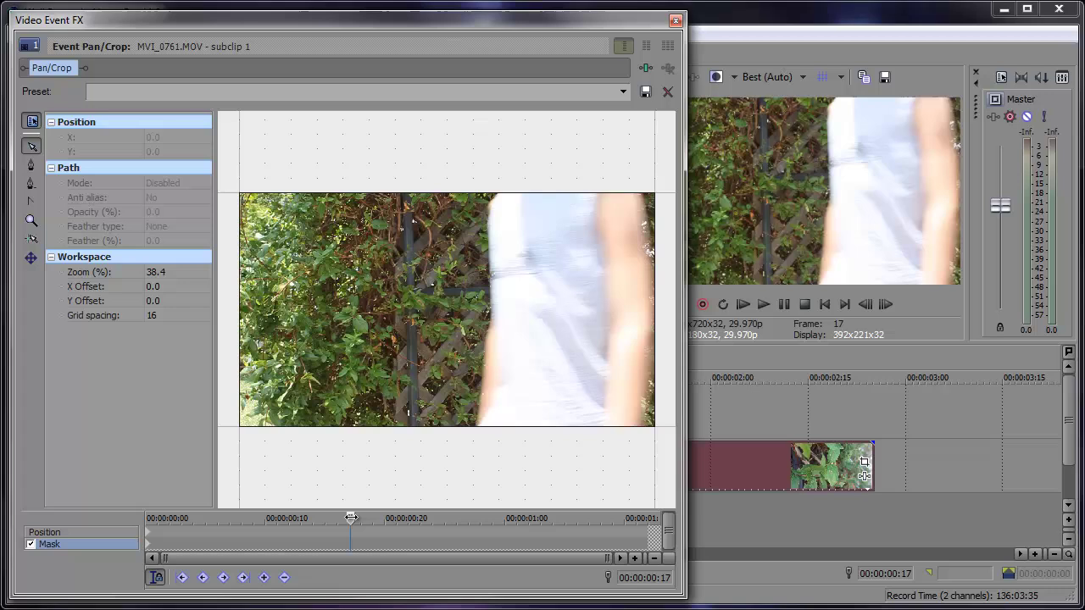
pyautogui.moveTo(350, 518); pyautogui.dragTo(347, 518)
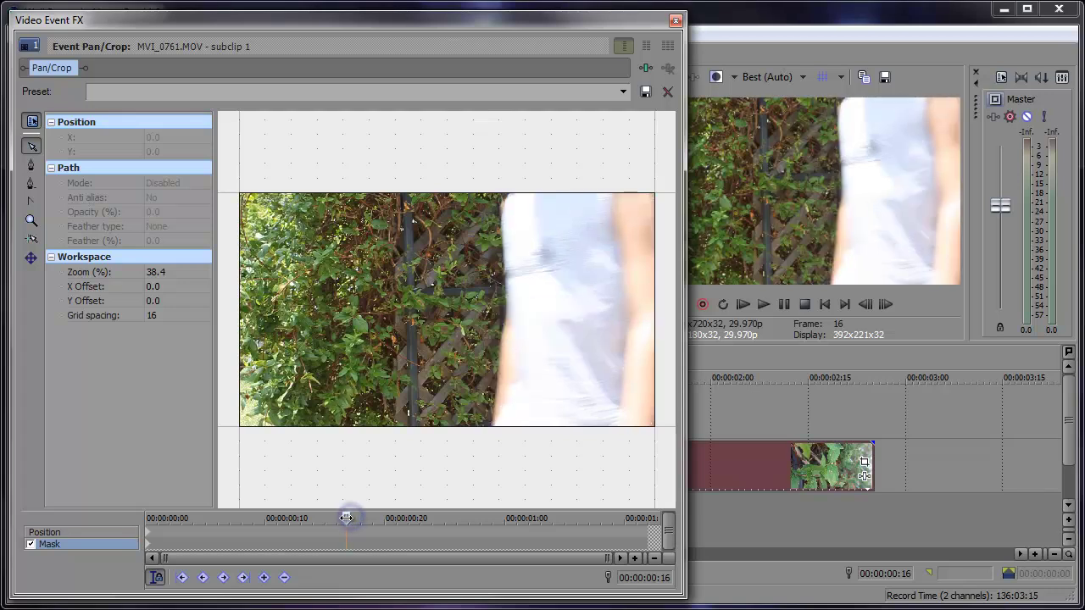
pyautogui.click(265, 577)
pyautogui.moveTo(349, 521); pyautogui.dragTo(350, 518)
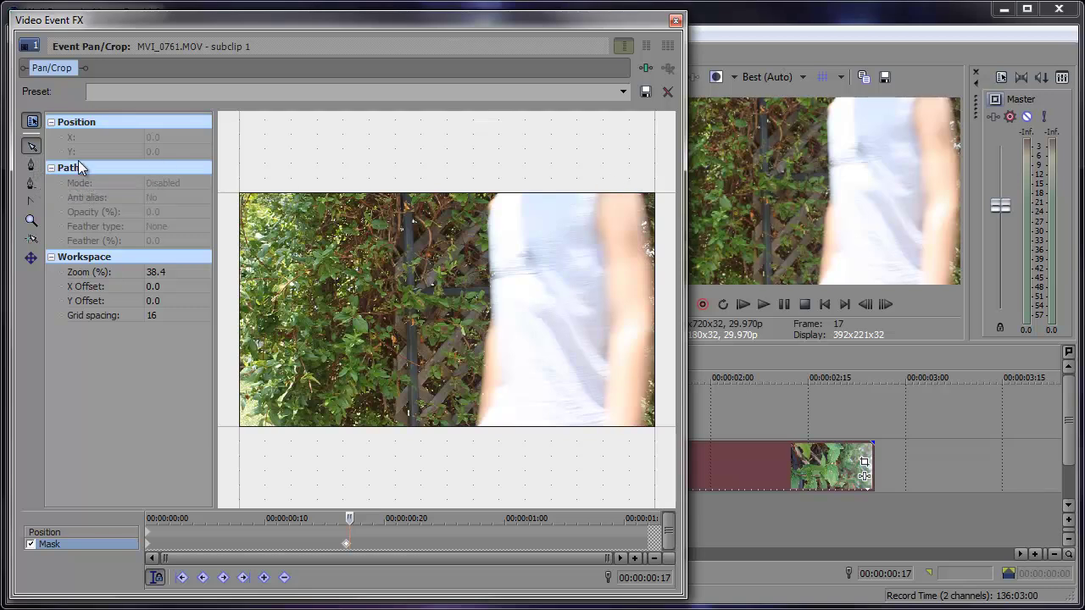
# Draw a closed mask over the frame's left part, its right edge curving along the person's arm.
pyautogui.click(31, 165)
pyautogui.click(633, 186)
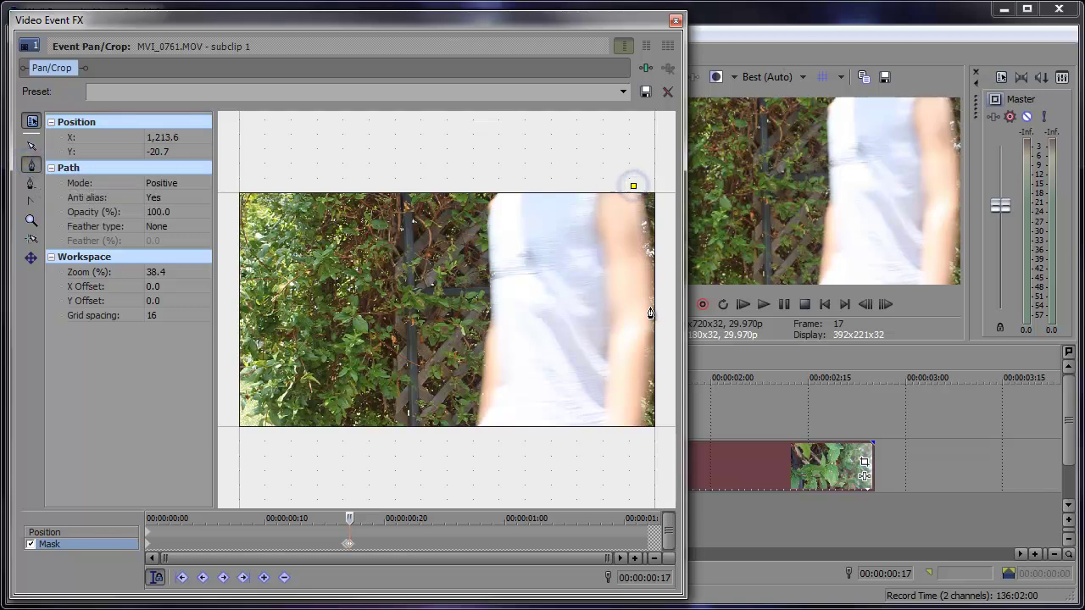
pyautogui.moveTo(650, 307); pyautogui.dragTo(645, 369)
pyautogui.click(638, 441)
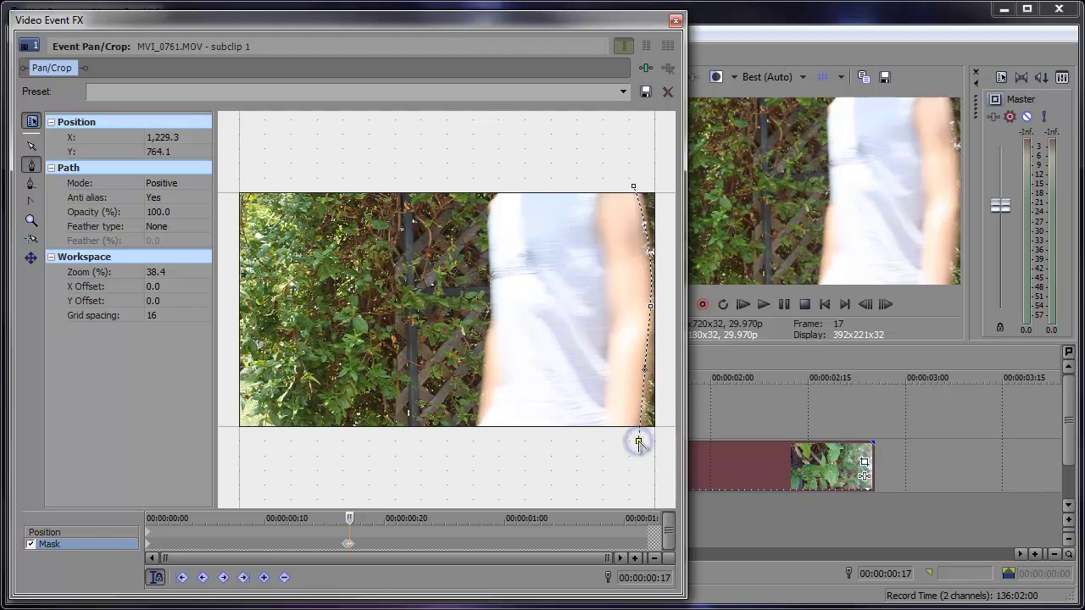
pyautogui.click(230, 441)
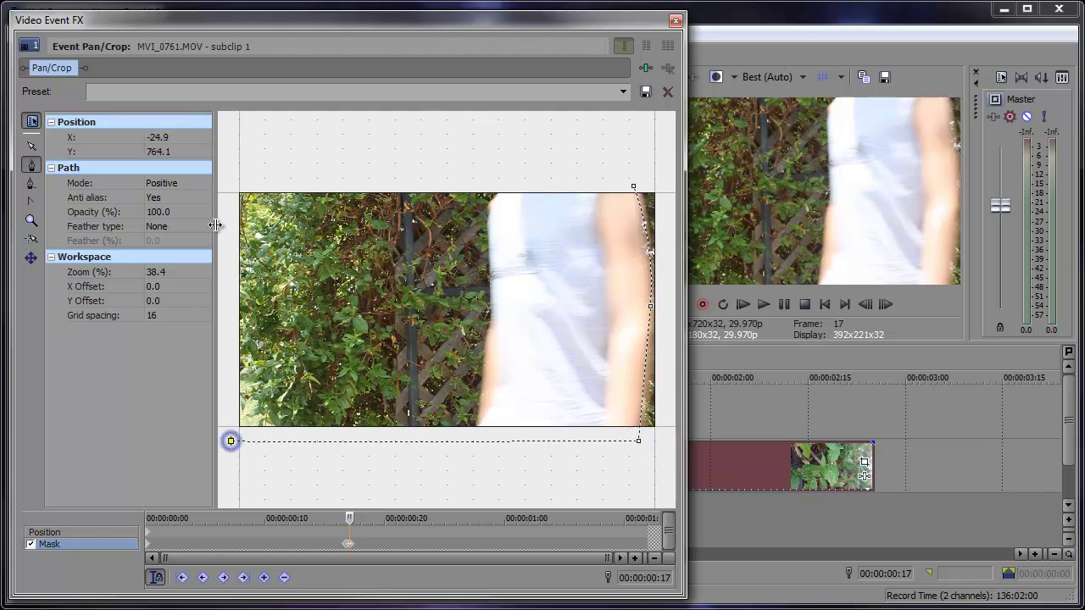
pyautogui.click(224, 175)
pyautogui.click(633, 186)
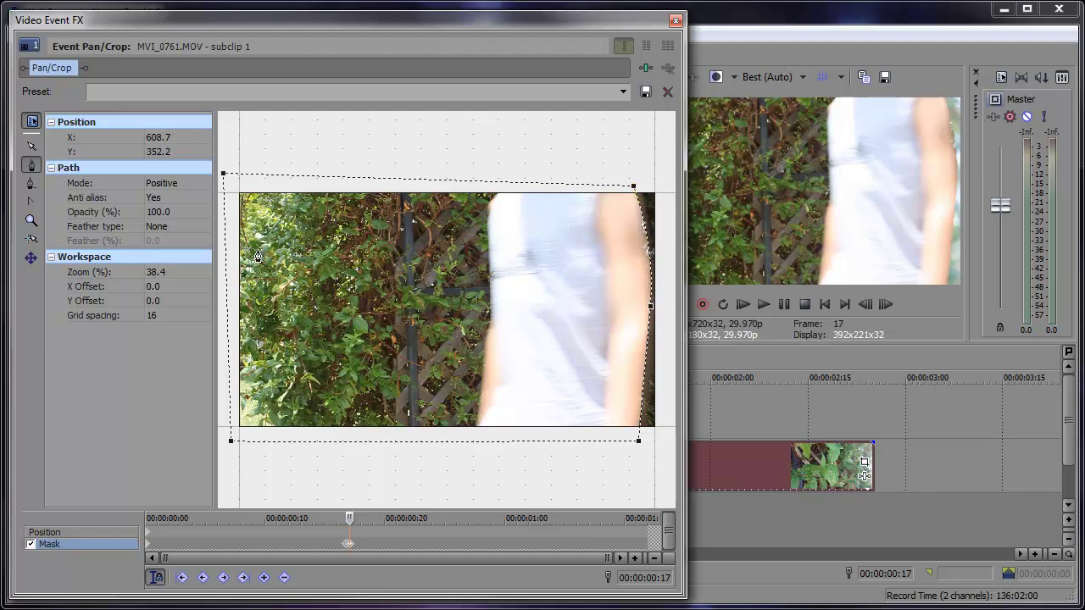
# Adjust the mask's right-edge anchors and tangents so the edge hugs the person.
pyautogui.click(534, 277)
pyautogui.click(31, 145)
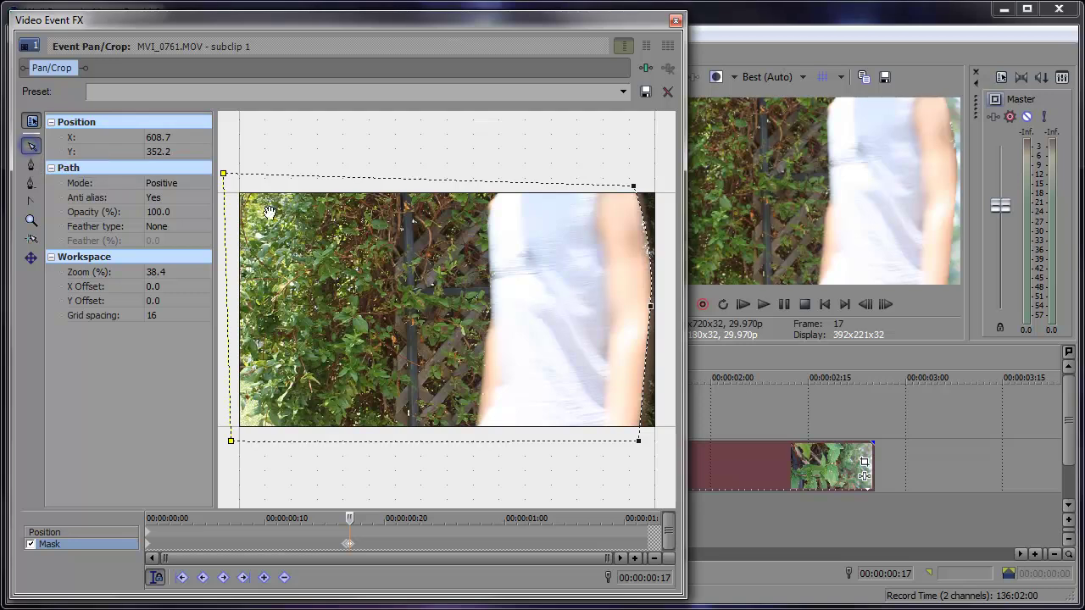
pyautogui.click(654, 307)
pyautogui.moveTo(654, 307); pyautogui.dragTo(650, 311)
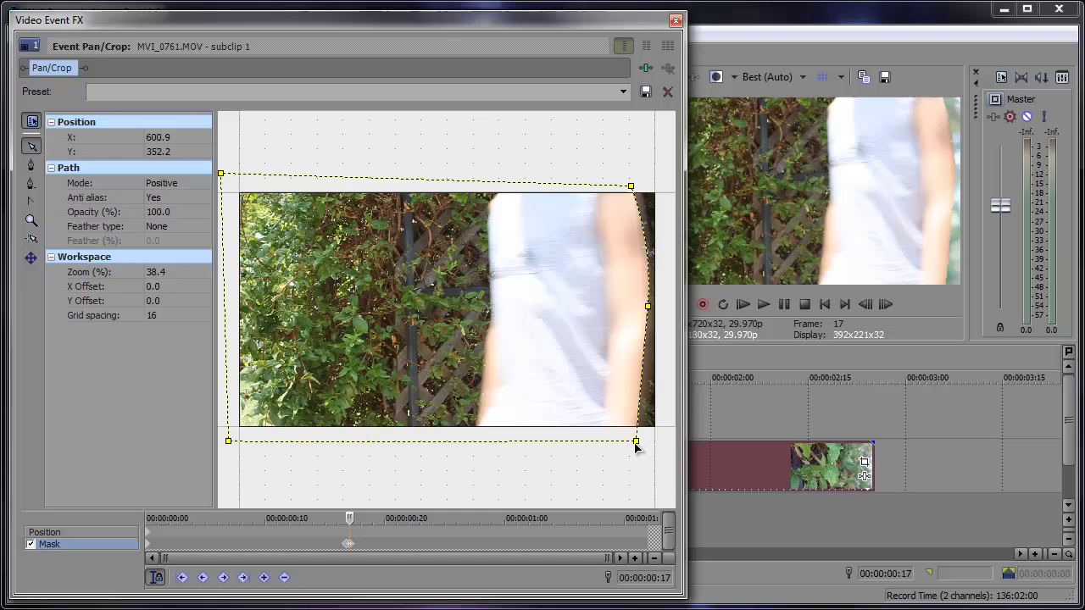
pyautogui.rightClick(636, 442)
pyautogui.moveTo(649, 492)
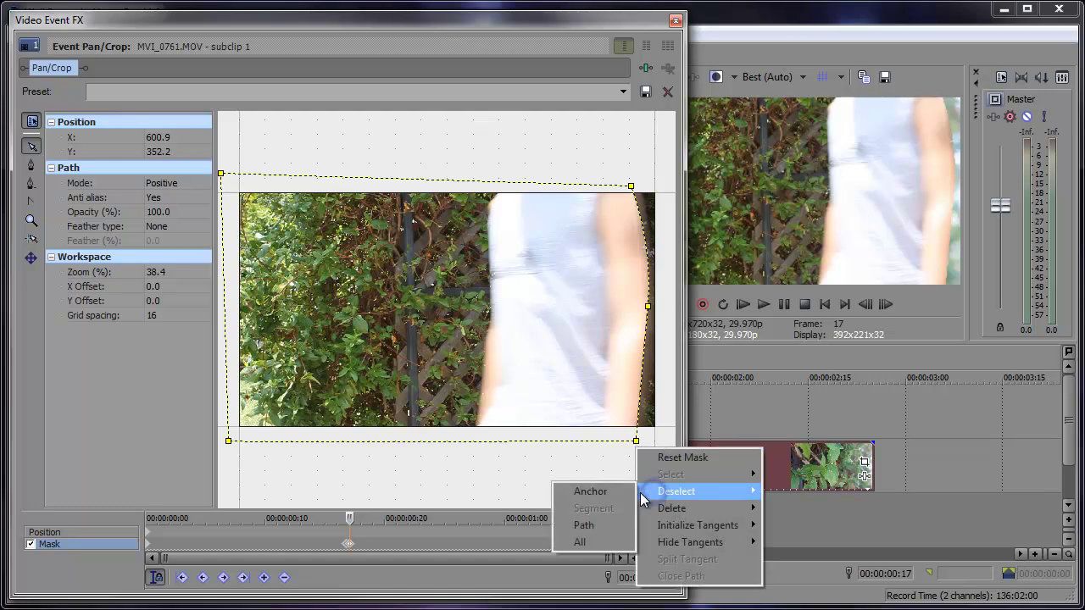
pyautogui.click(601, 540)
pyautogui.moveTo(636, 440); pyautogui.dragTo(640, 447)
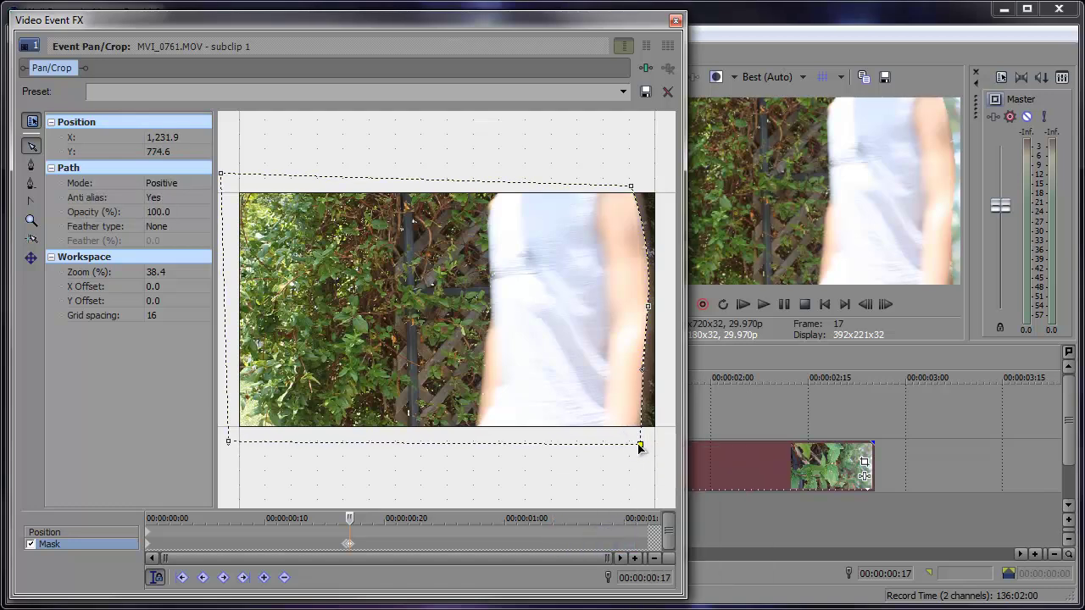
pyautogui.click(632, 187)
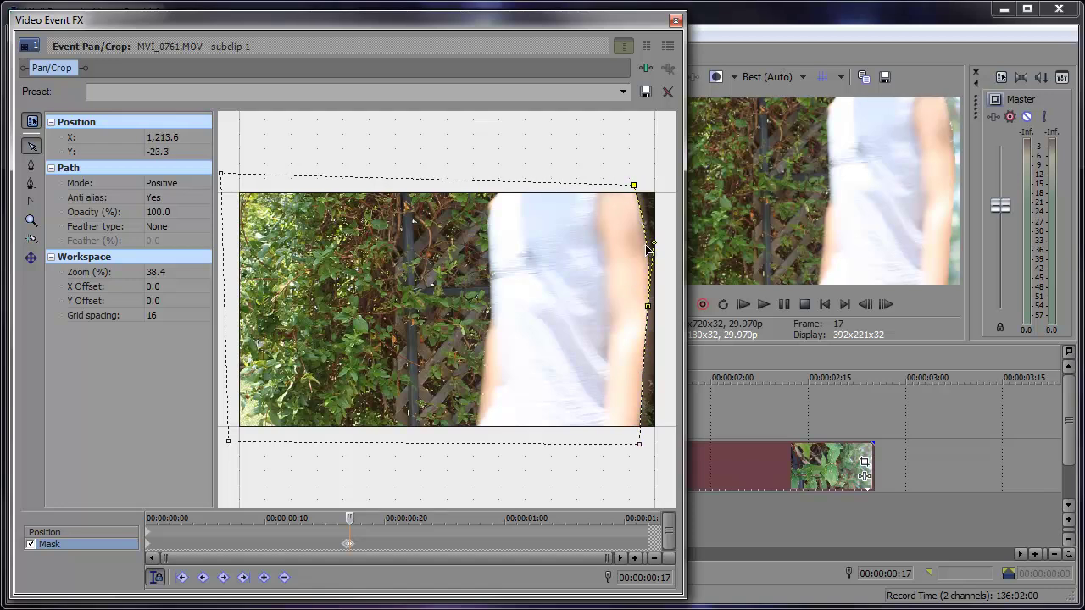
pyautogui.moveTo(653, 244); pyautogui.dragTo(651, 248)
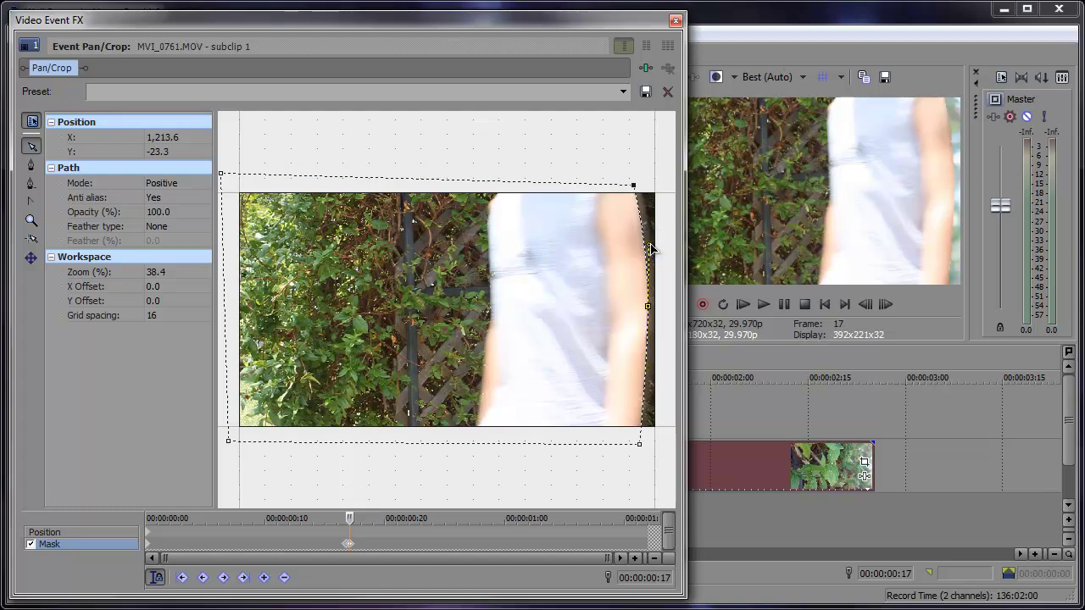
# Set the mask's Feather type to In.
pyautogui.click(225, 242)
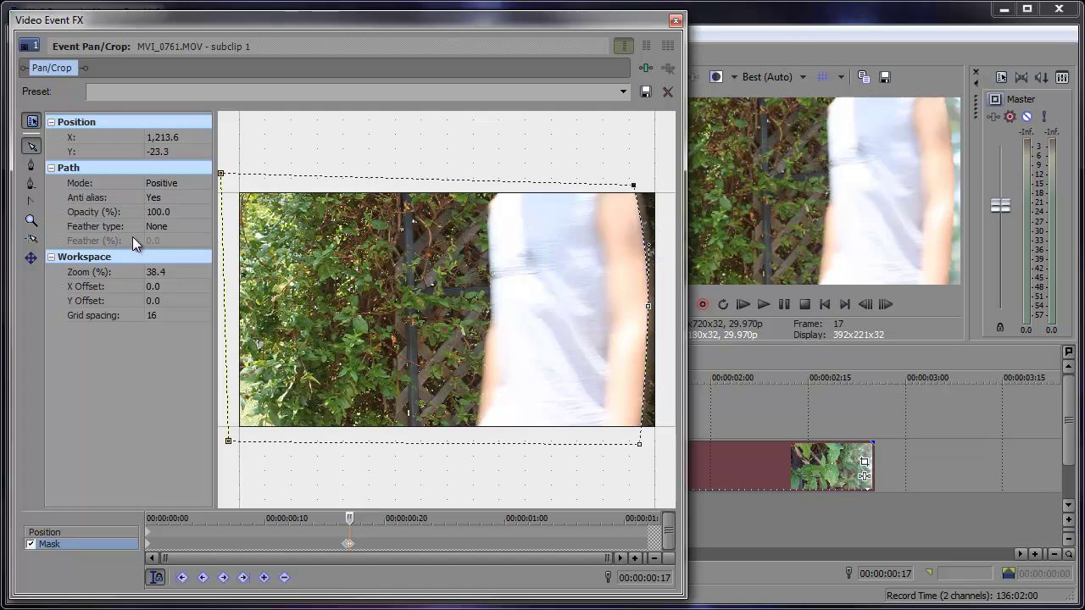
pyautogui.click(204, 226)
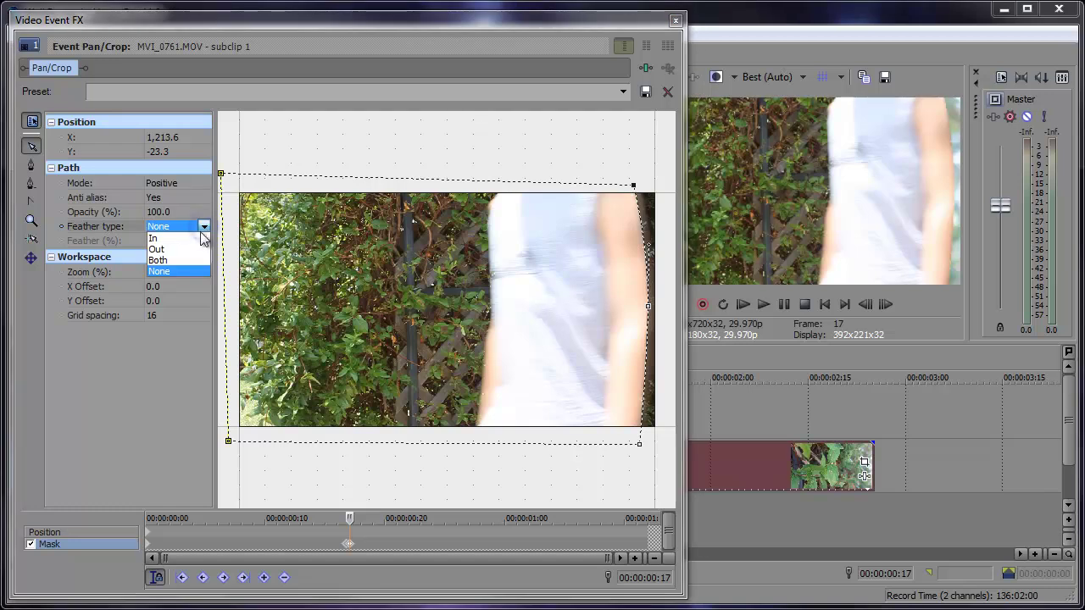
pyautogui.click(155, 238)
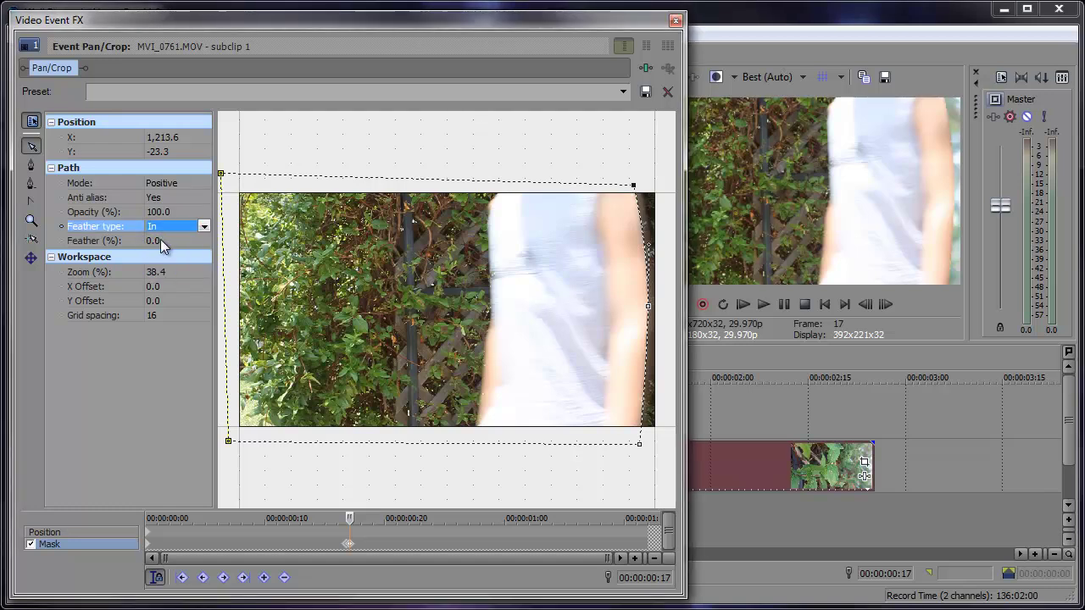
# Raise the mask feather from 0.0 to 3.2% and scrub forward to check the softened edge.
pyautogui.click(206, 242)
pyautogui.click(204, 242)
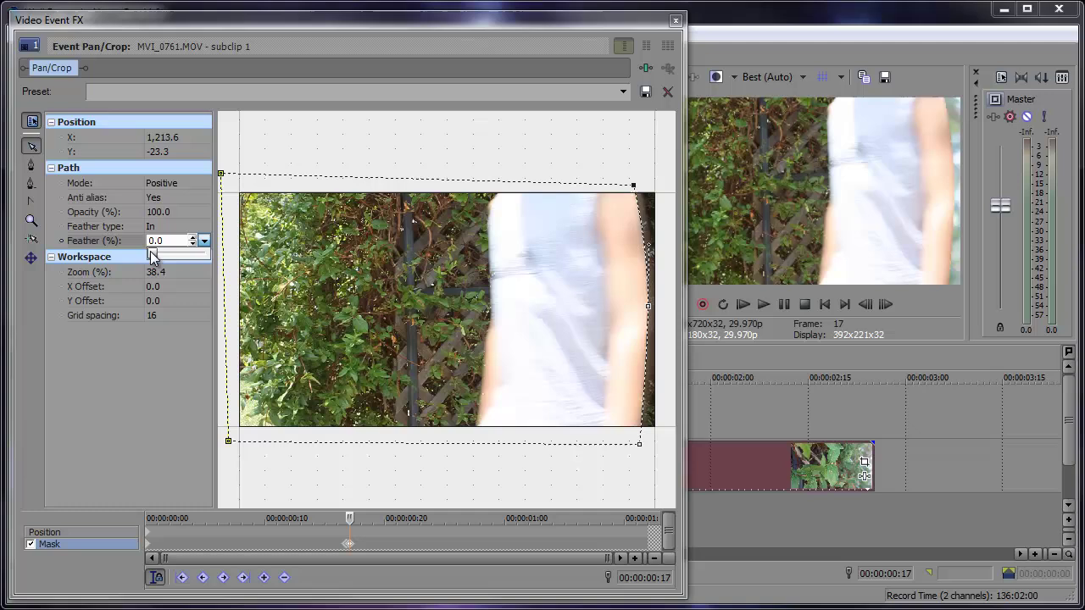
pyautogui.moveTo(152, 257); pyautogui.dragTo(154, 259)
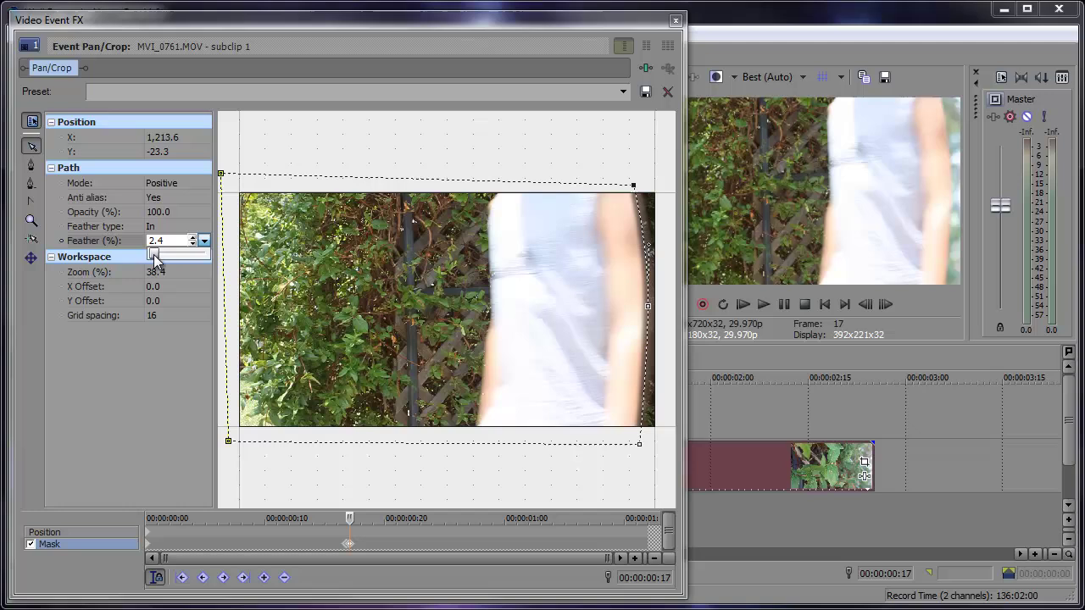
pyautogui.moveTo(153, 257); pyautogui.dragTo(156, 261)
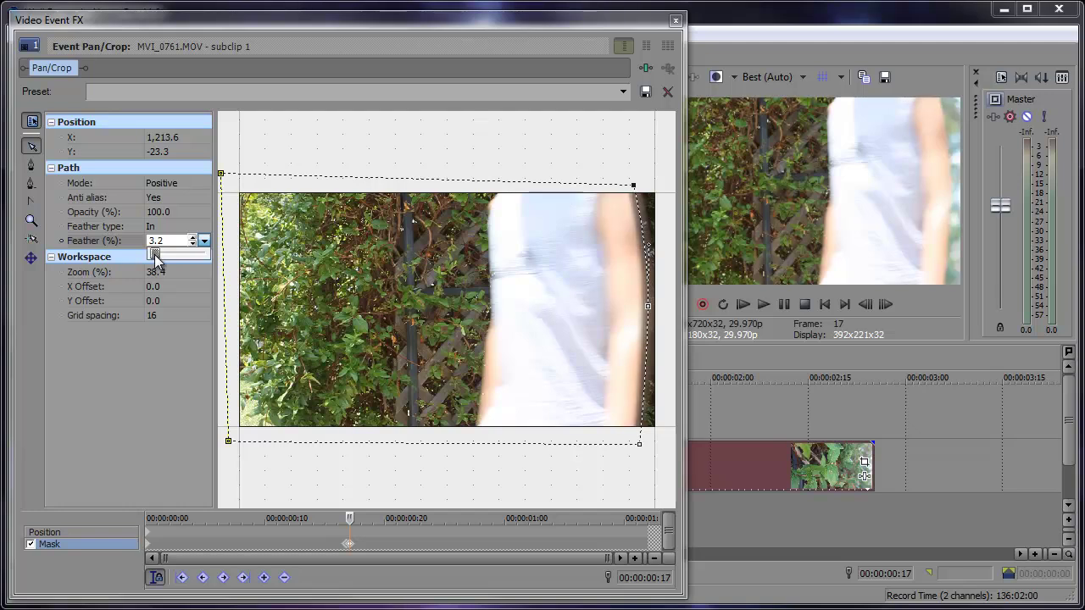
pyautogui.click(351, 518)
pyautogui.moveTo(351, 518); pyautogui.dragTo(608, 521)
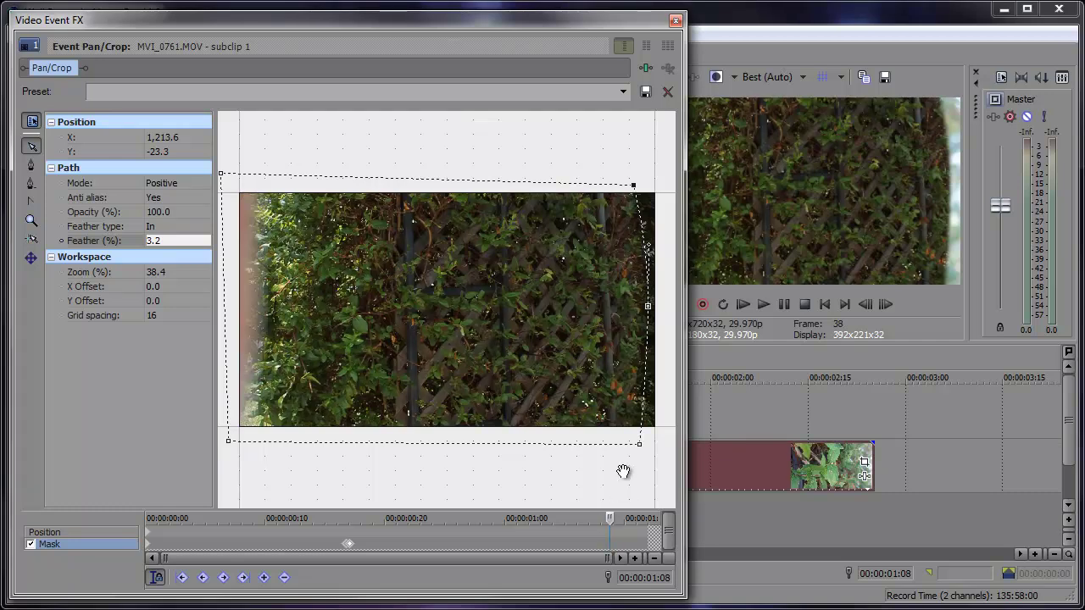
# At 1:08, select all mask points and drag the mask to the frame's left edge.
pyautogui.click(632, 445)
pyautogui.click(640, 445)
pyautogui.rightClick(641, 446)
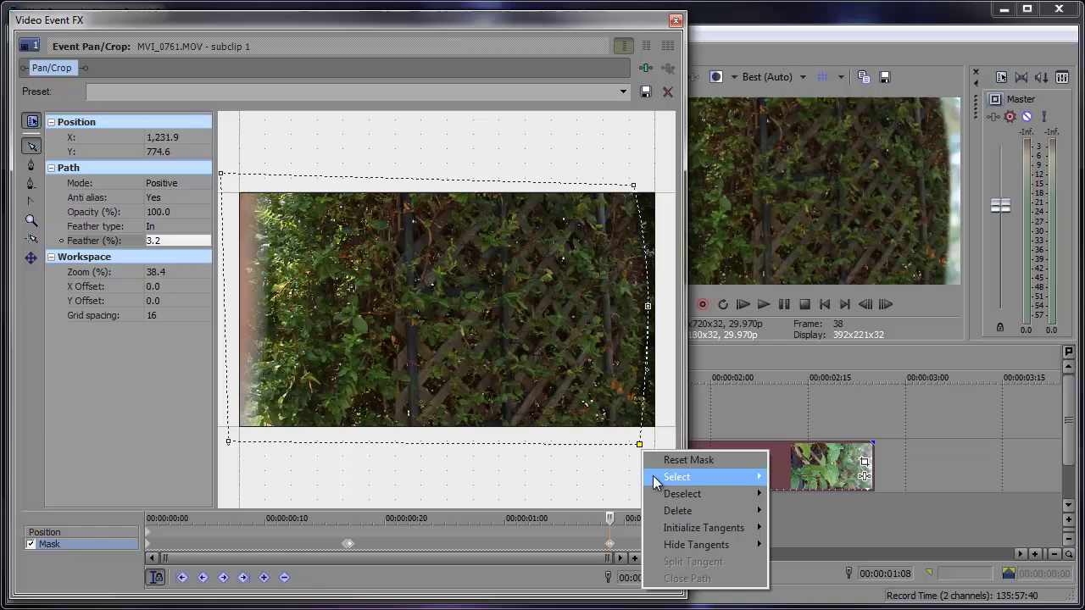
pyautogui.moveTo(657, 479)
pyautogui.click(593, 525)
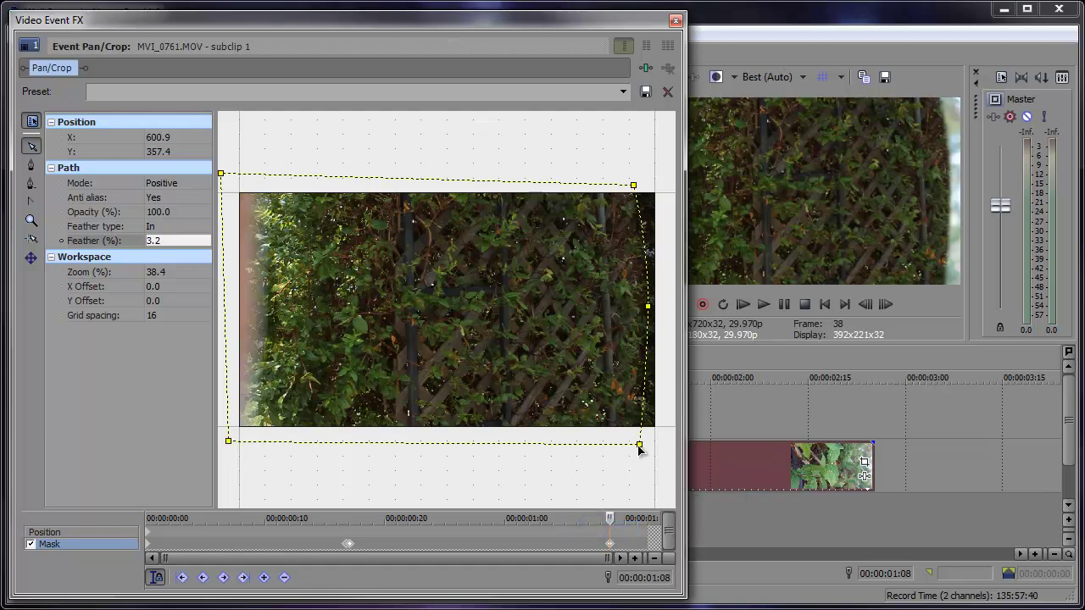
pyautogui.moveTo(640, 447); pyautogui.dragTo(250, 444)
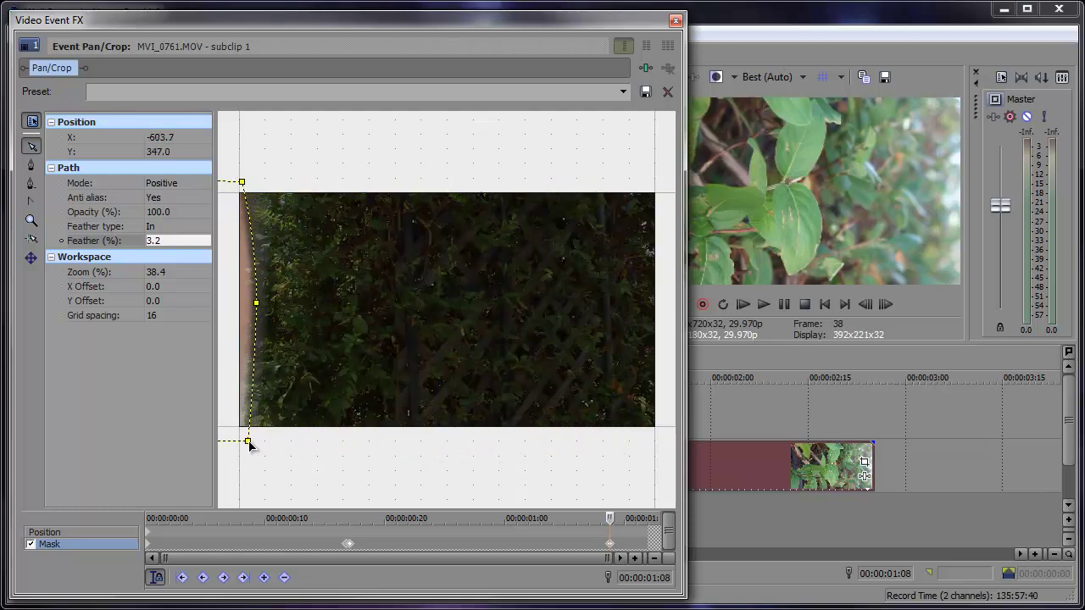
# Scrub through frames 1:03, 1:08, 1:07, 0:26 and 0:22 to check the mask.
pyautogui.moveTo(609, 519); pyautogui.dragTo(413, 518)
pyautogui.click(610, 545)
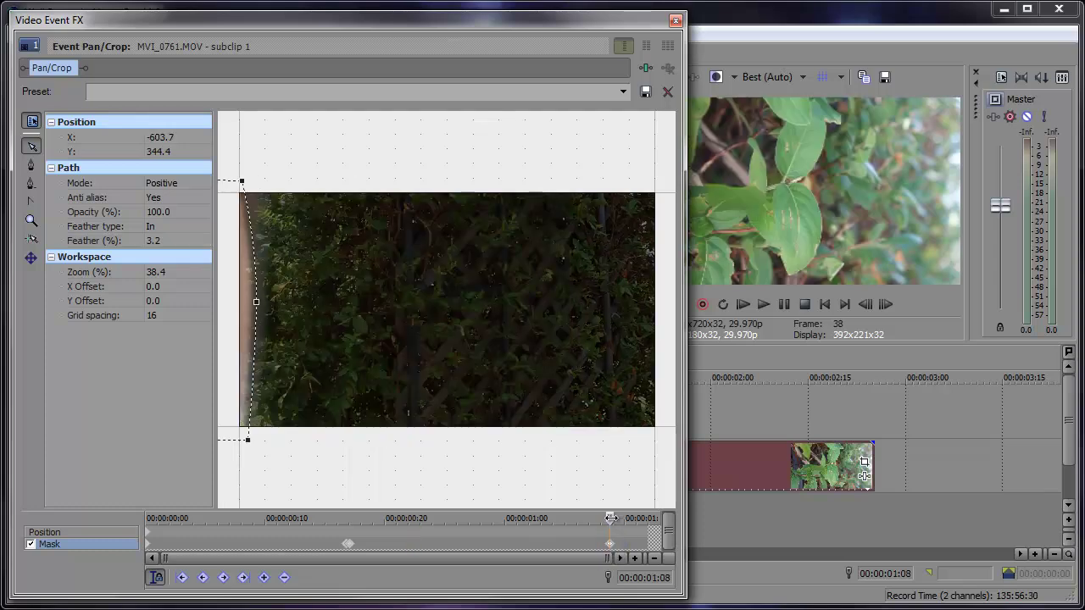
pyautogui.moveTo(609, 518); pyautogui.dragTo(643, 550)
pyautogui.click(467, 518)
pyautogui.moveTo(465, 518); pyautogui.dragTo(511, 526)
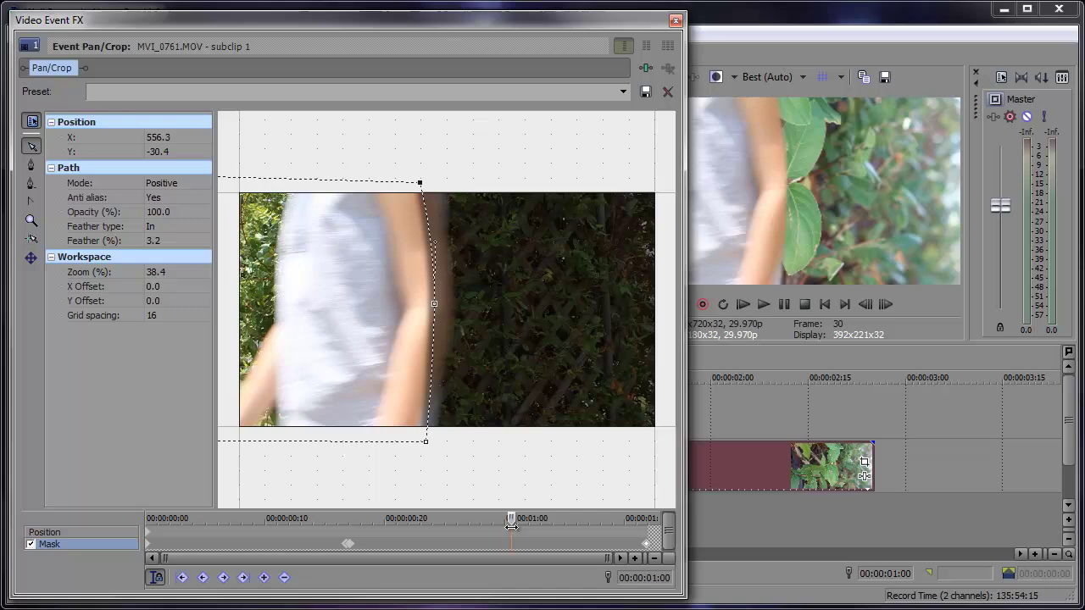
# At 1:00, select the whole mask path and line its edge up with the person's back.
pyautogui.click(435, 306)
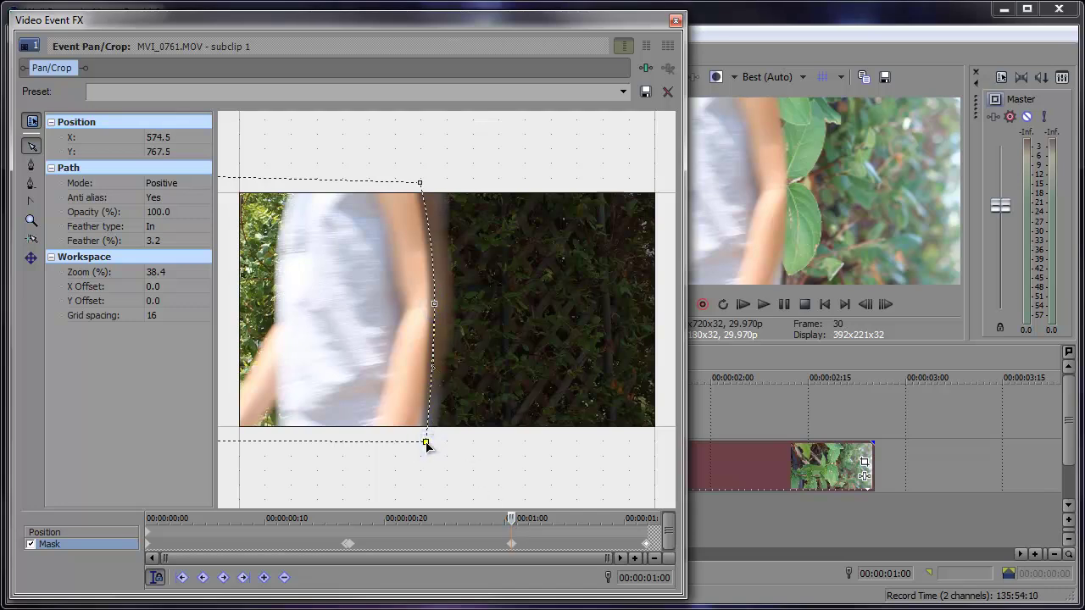
pyautogui.moveTo(425, 440)
pyautogui.mouseDown()
pyautogui.moveTo(435, 441)
pyautogui.moveTo(425, 442)
pyautogui.mouseUp()
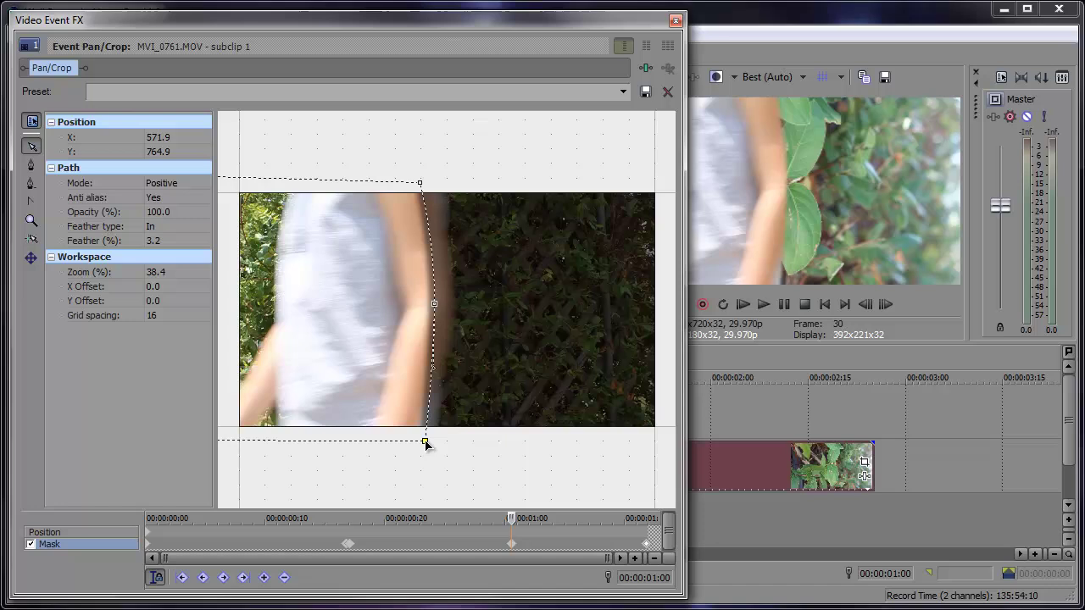
pyautogui.rightClick(426, 443)
pyautogui.moveTo(462, 473)
pyautogui.click(374, 507)
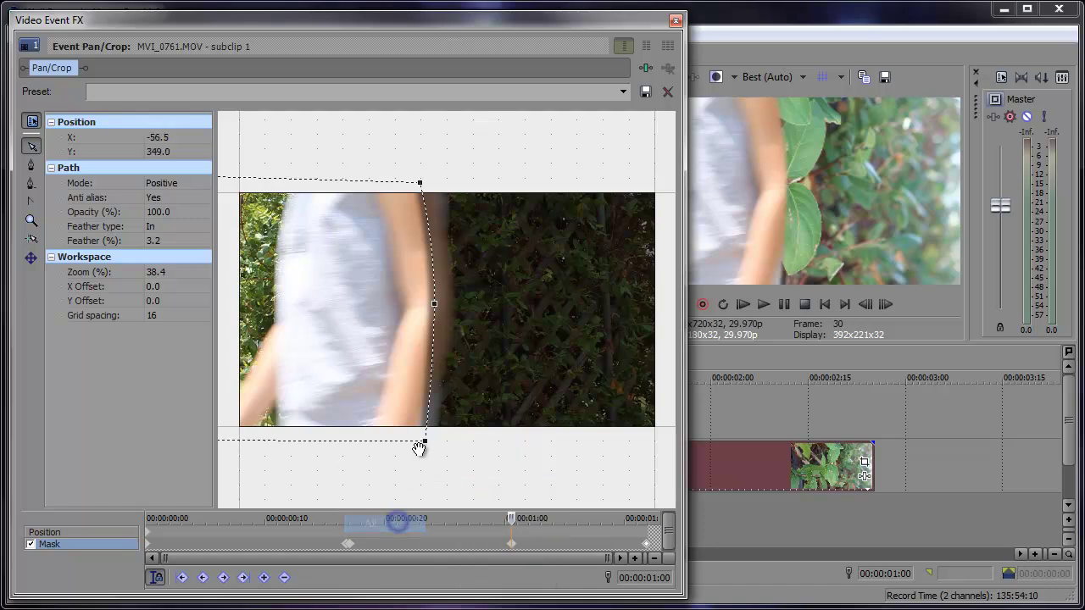
pyautogui.moveTo(426, 441); pyautogui.dragTo(431, 443)
pyautogui.click(444, 136)
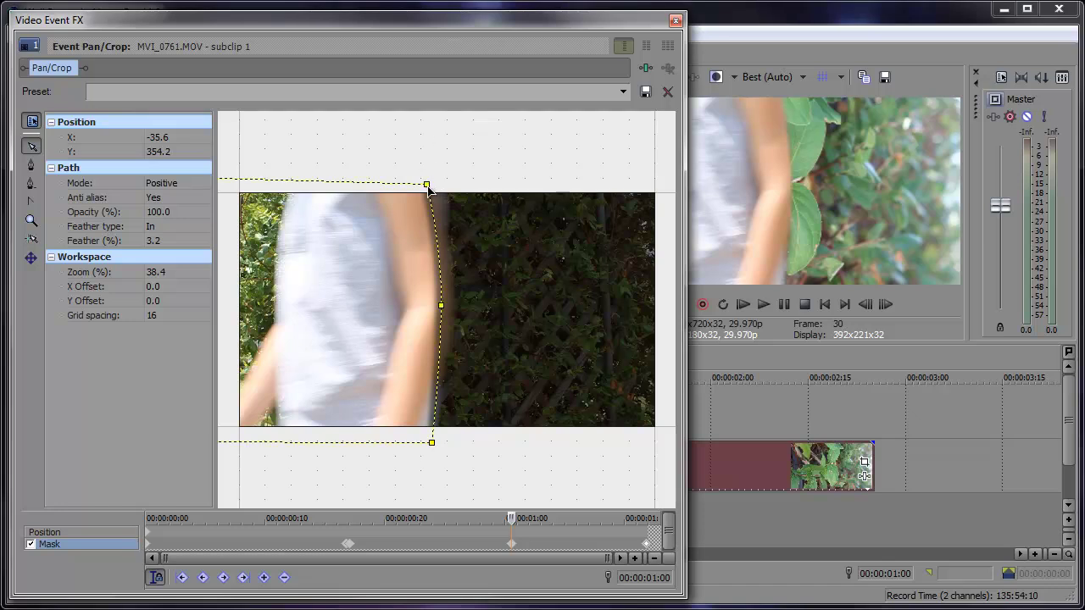
# Keyframe the mask along the back at 1:04–1:07, pushing it fully off-frame (X -676.7) at 1:09.
pyautogui.moveTo(511, 519); pyautogui.dragTo(564, 531)
pyautogui.click(362, 442)
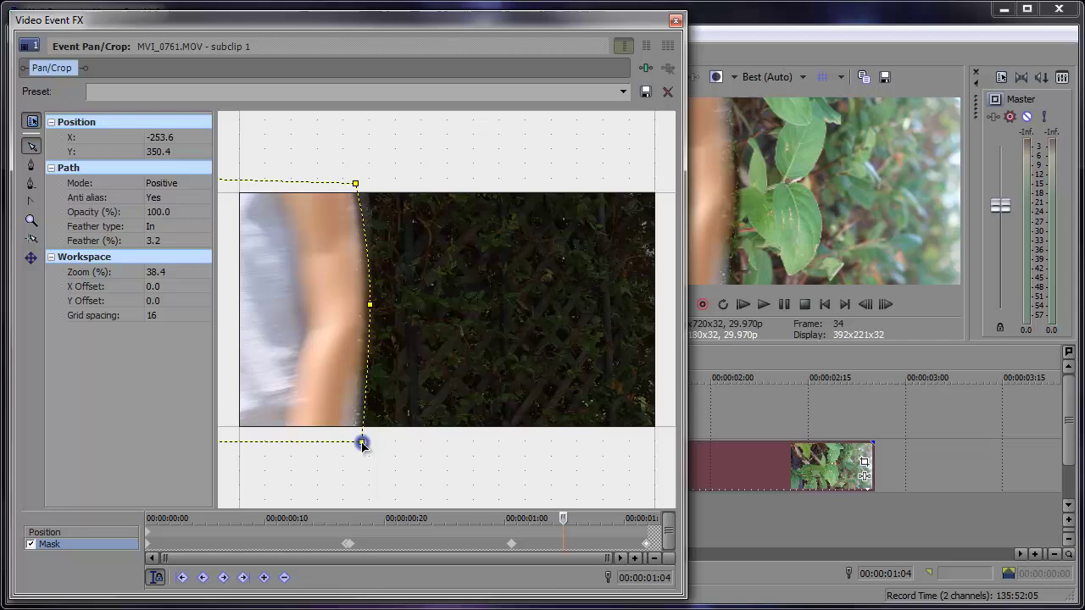
pyautogui.moveTo(361, 445); pyautogui.dragTo(330, 441)
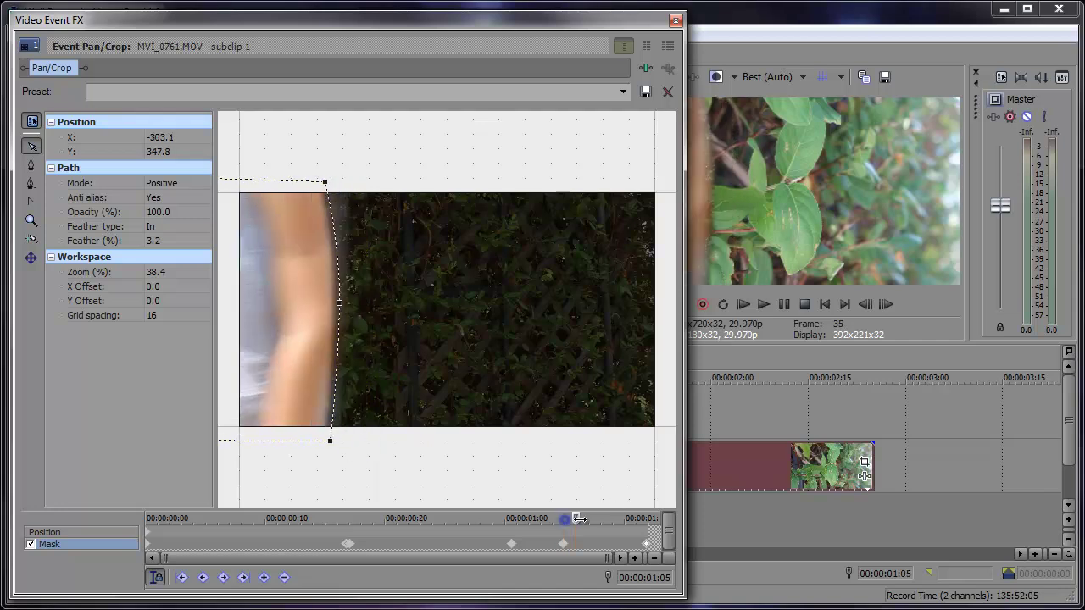
pyautogui.click(583, 519)
pyautogui.moveTo(649, 547); pyautogui.dragTo(612, 518)
pyautogui.click(574, 515)
pyautogui.click(622, 518)
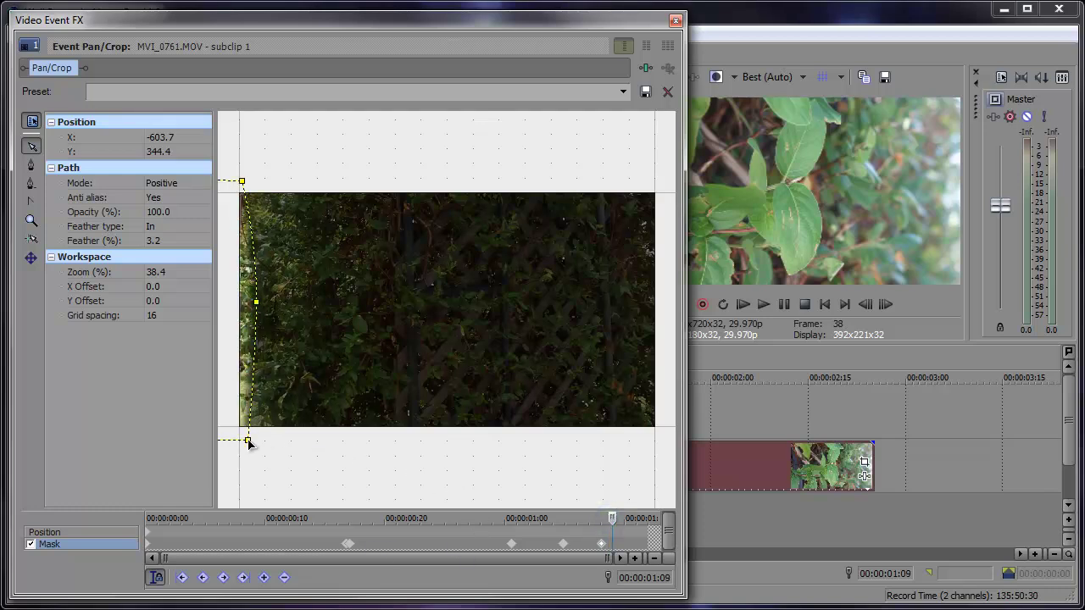
pyautogui.moveTo(249, 438); pyautogui.dragTo(223, 438)
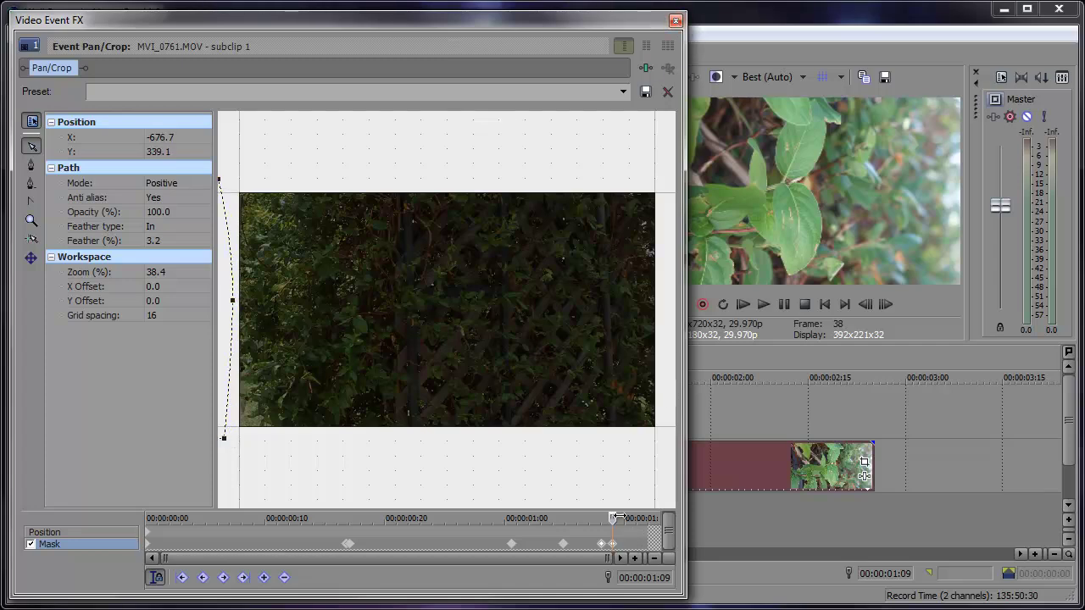
pyautogui.moveTo(612, 518); pyautogui.dragTo(493, 518)
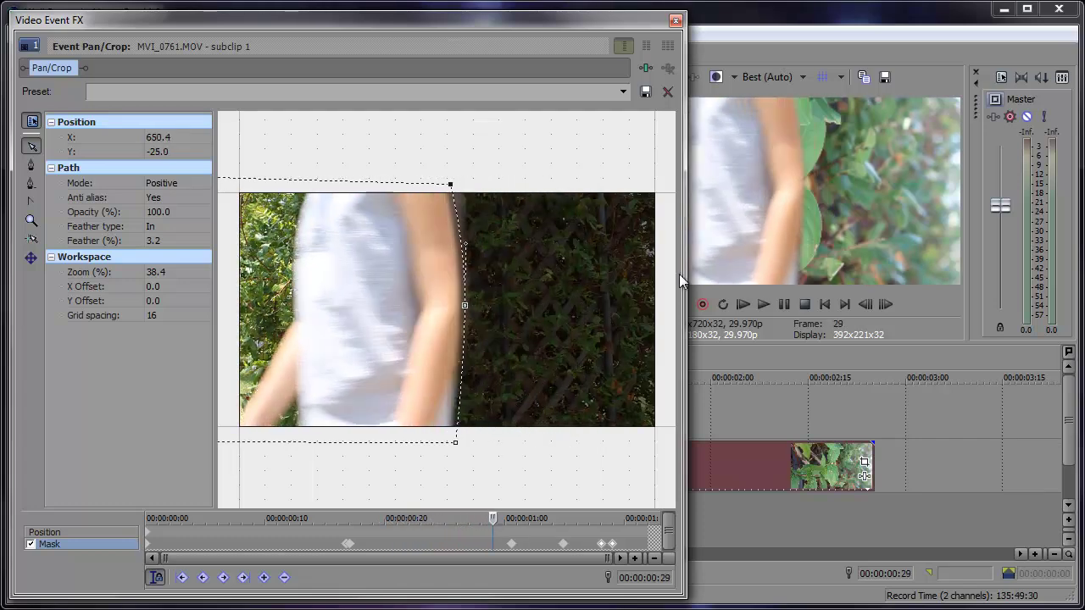
# Close the effect window, loop 00:00:00:00–00:00:01:11, and play the transition preview.
pyautogui.click(676, 20)
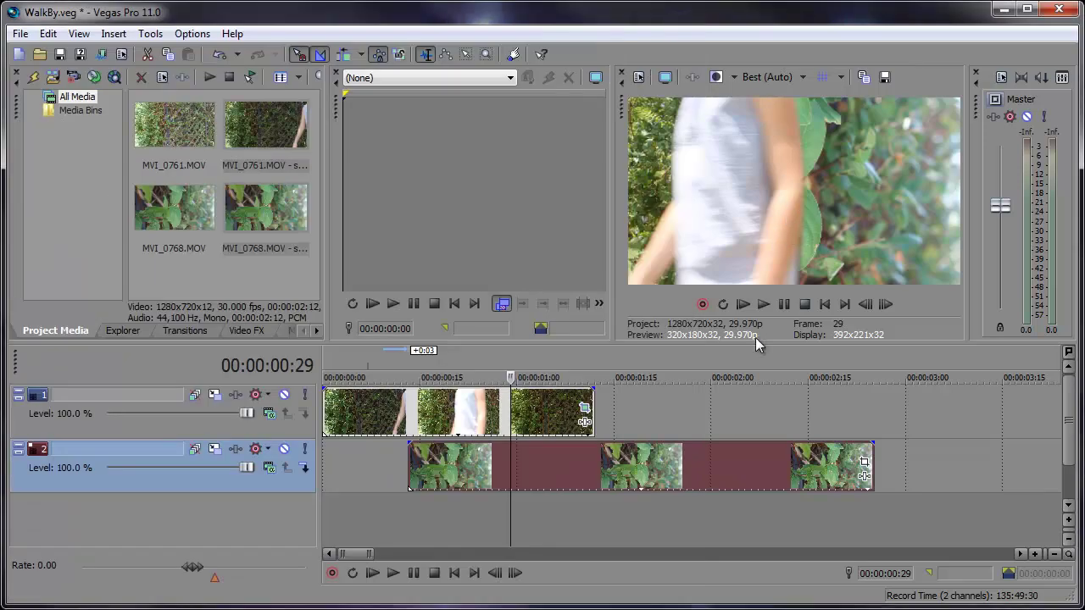
pyautogui.moveTo(598, 354); pyautogui.dragTo(325, 354)
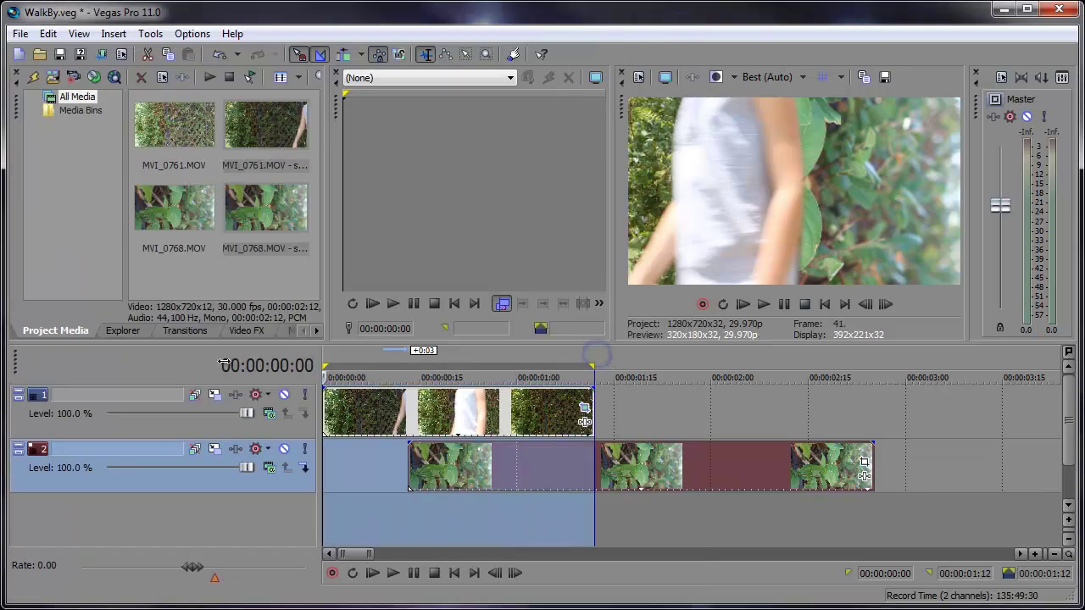
pyautogui.press('space')
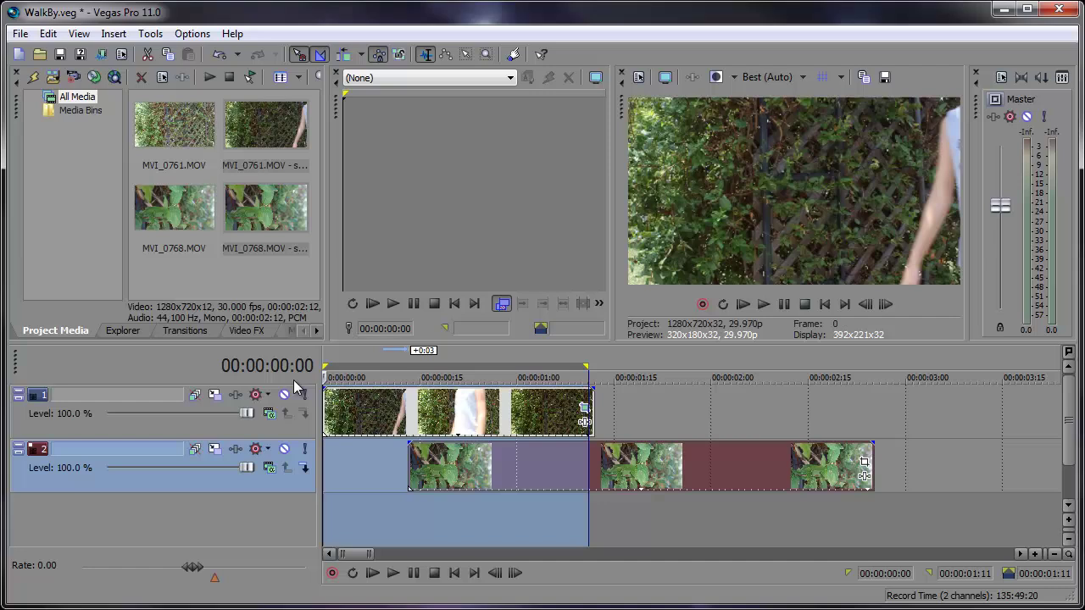
pyautogui.click(455, 573)
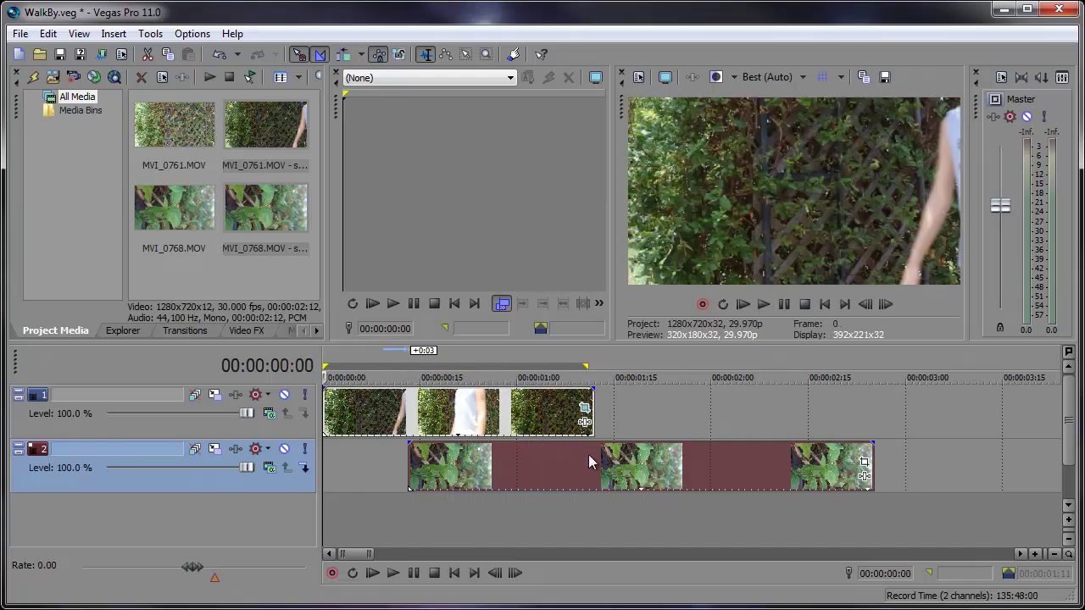
pyautogui.press('j')
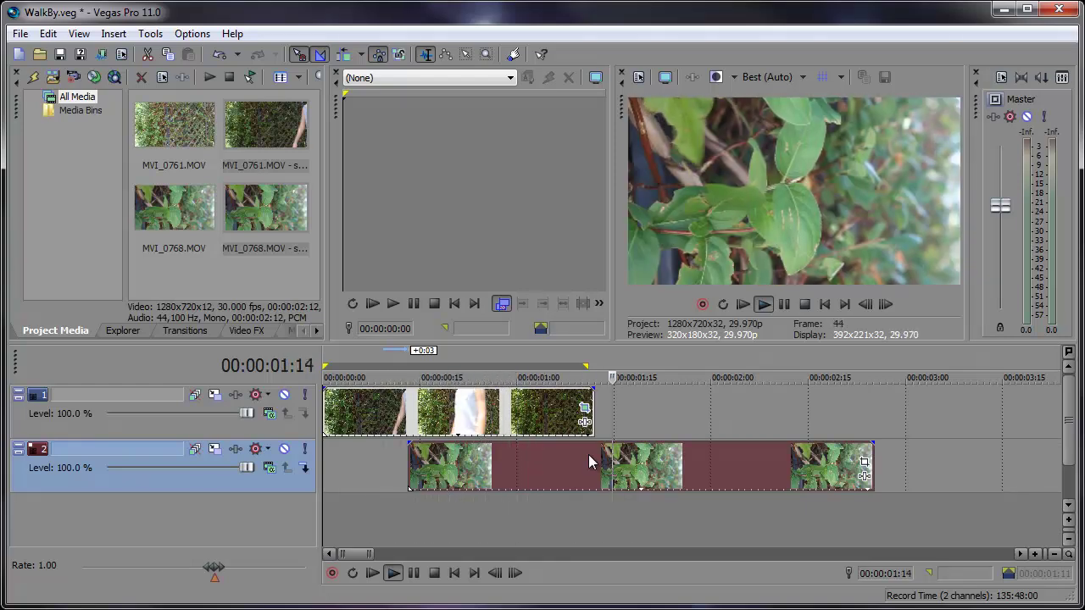
pyautogui.press('l')
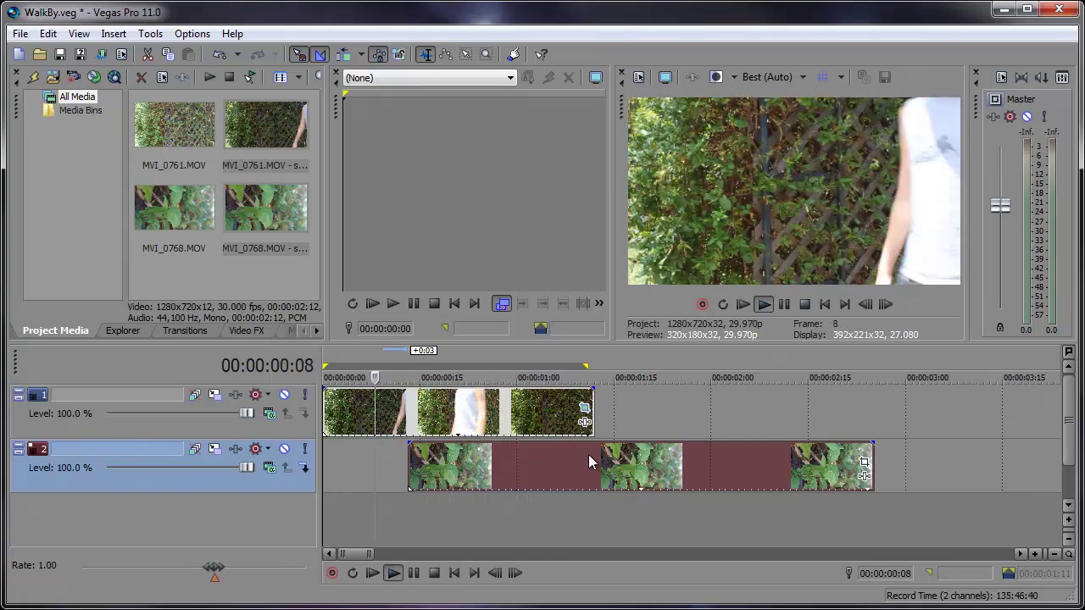
pyautogui.press('j')
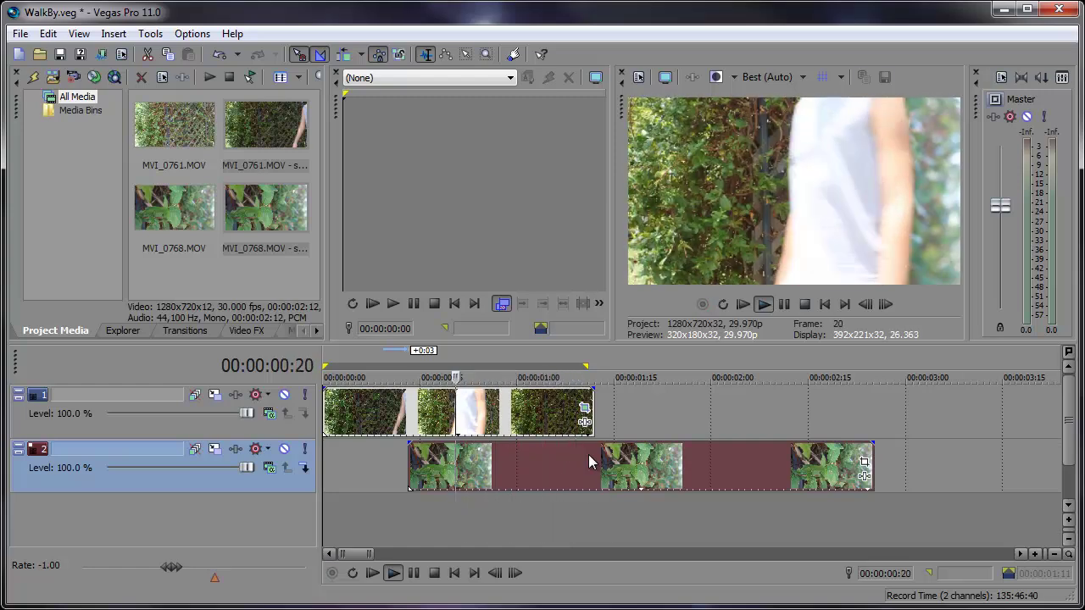
pyautogui.press('space')
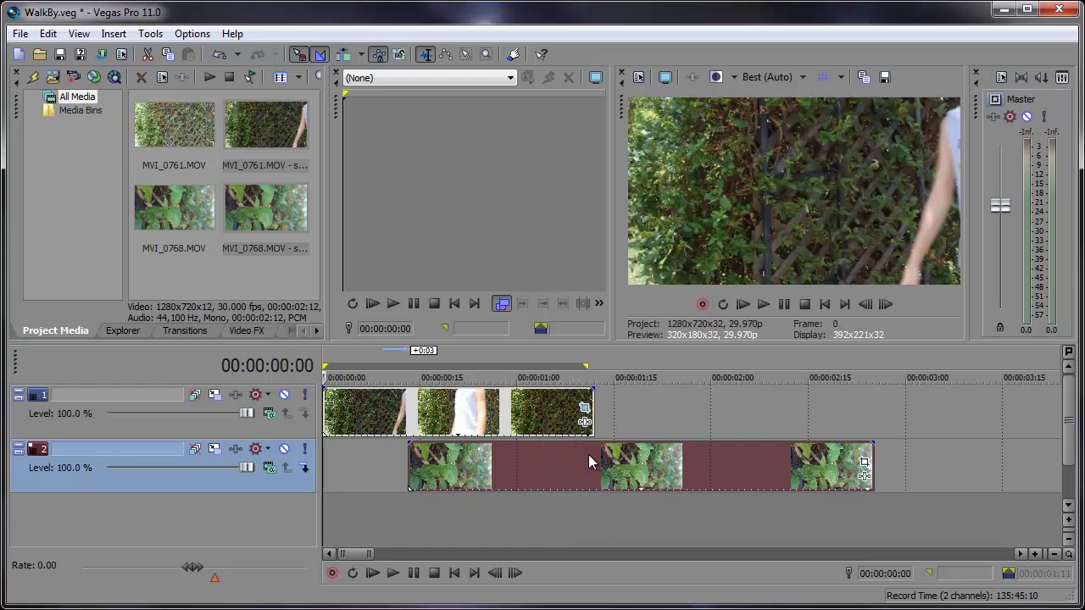